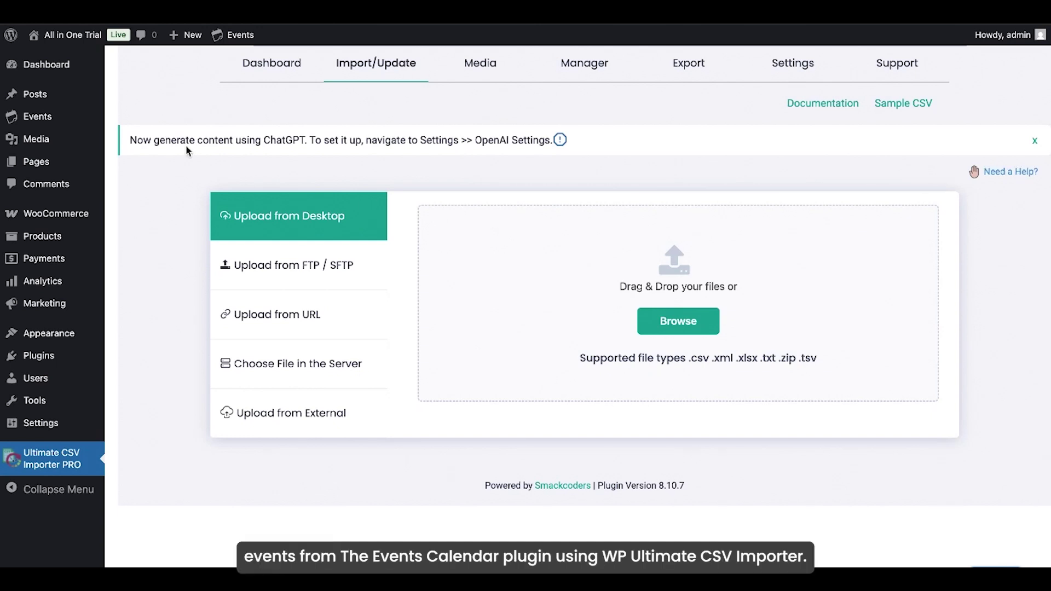
Open the Events list and look through the existing events with their categories and dates
mouse_move(57, 112)
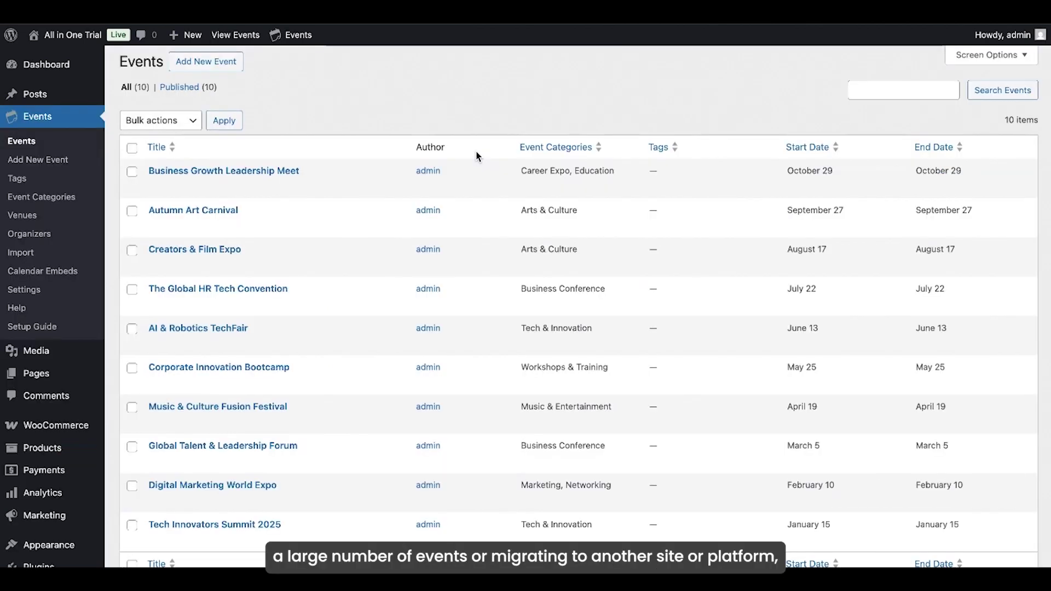
scroll(476, 156, "down", 2)
scroll(477, 156, "up", 2)
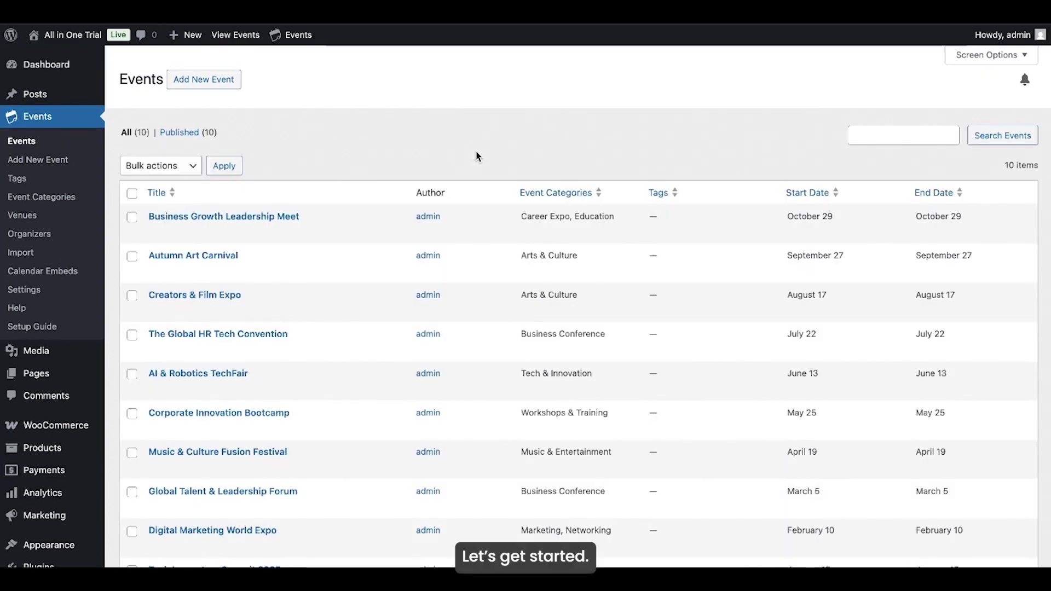
scroll(307, 230, "down", 2)
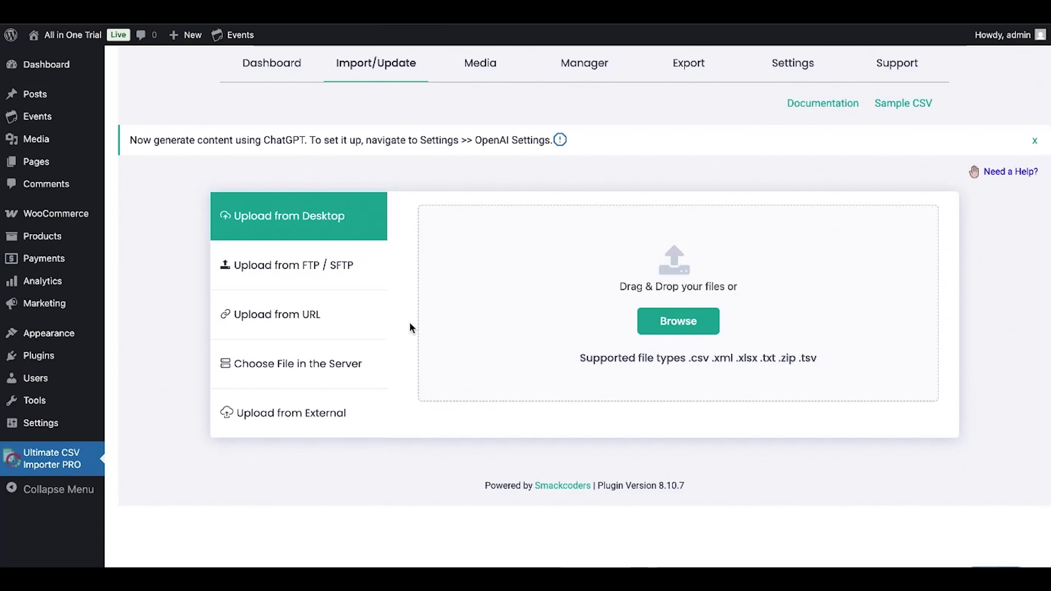
Start an export of the Custom Posts module with tribe_events as the post type and continue to the export filters
left_click(686, 75)
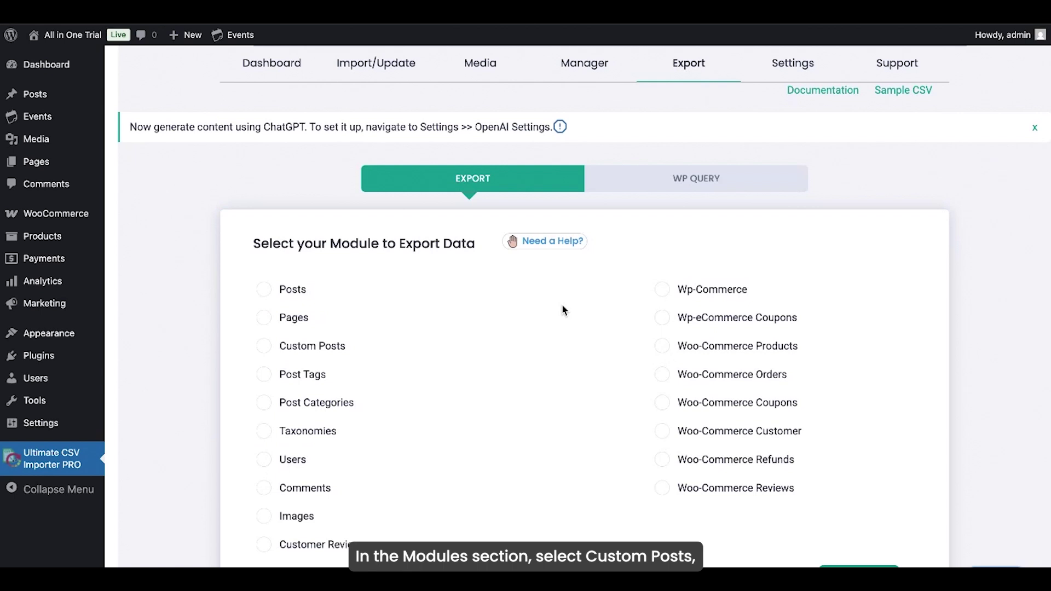
scroll(562, 306, "down", 2)
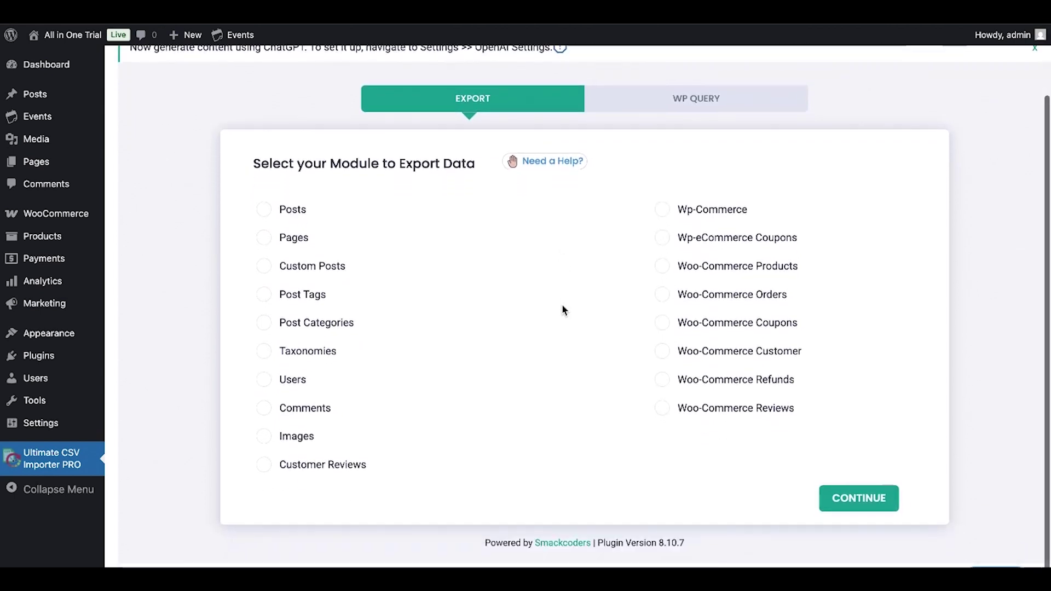
left_click(318, 267)
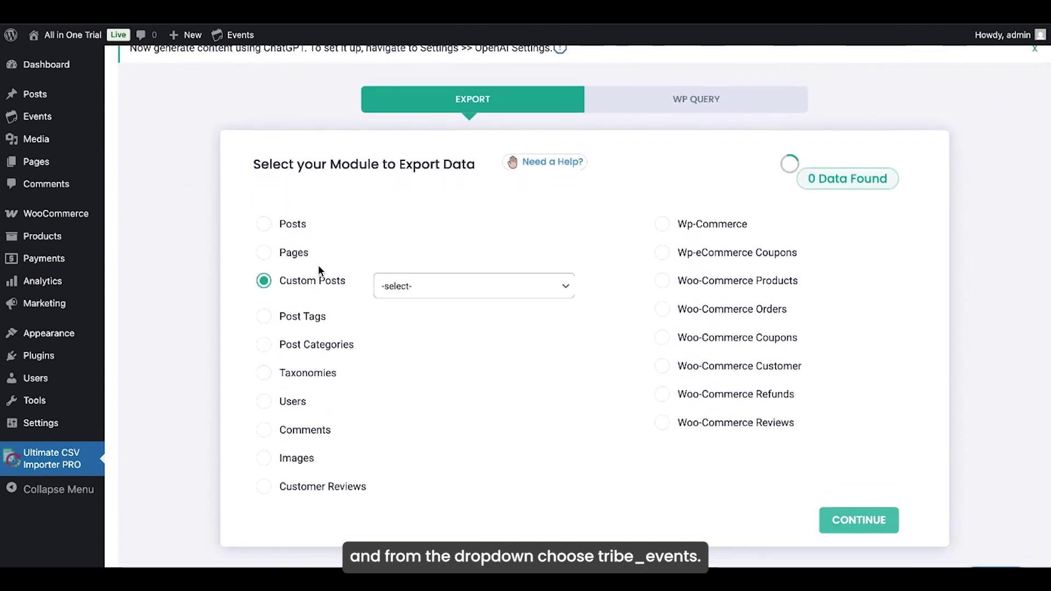
left_click(522, 291)
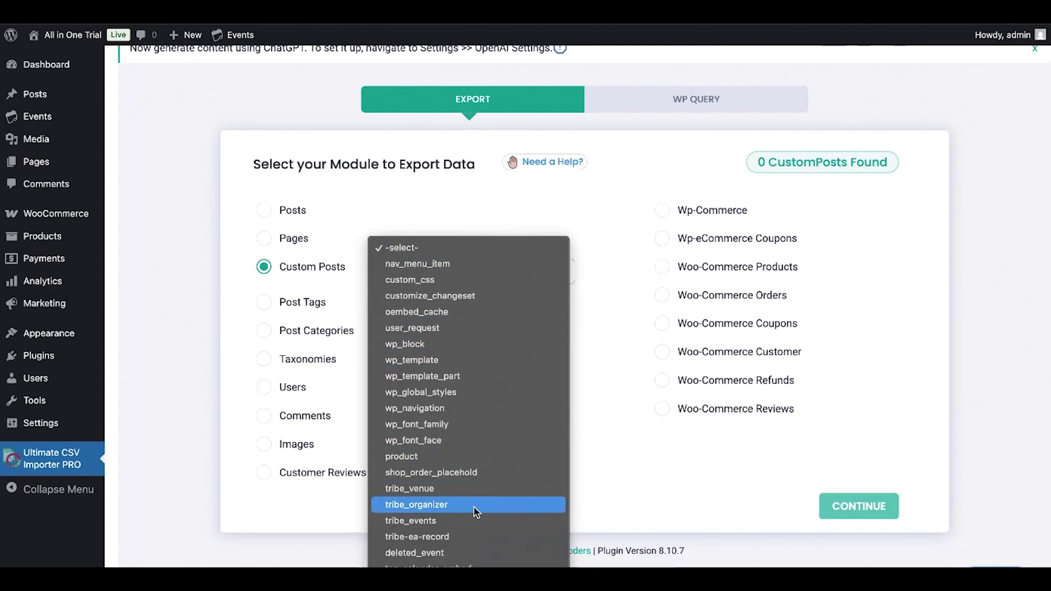
left_click(471, 521)
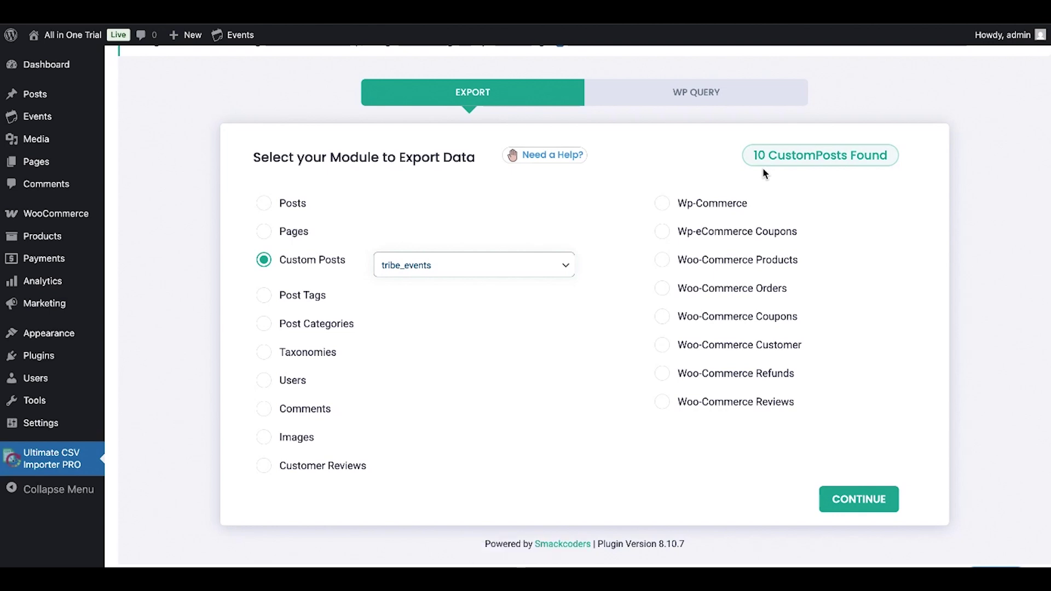
left_click(861, 497)
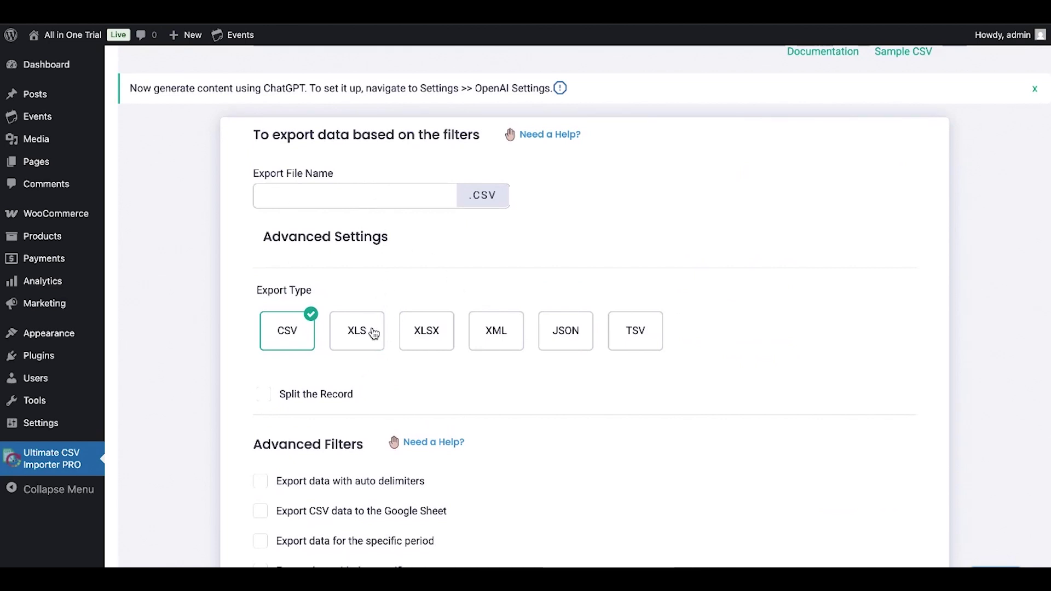
Name the export file Events-exp10(1)
left_click(316, 190)
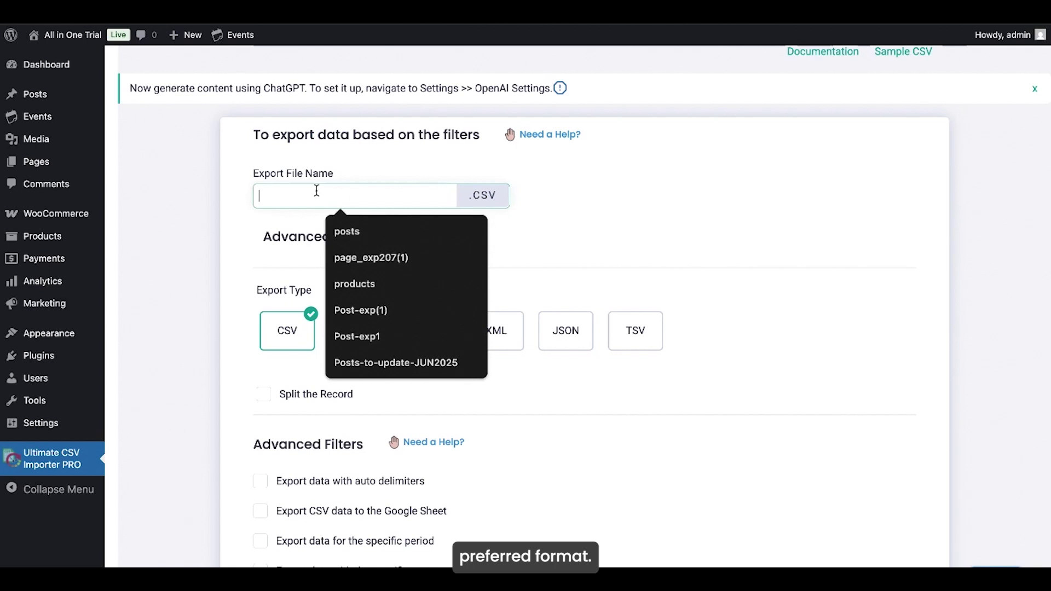
type("Ev")
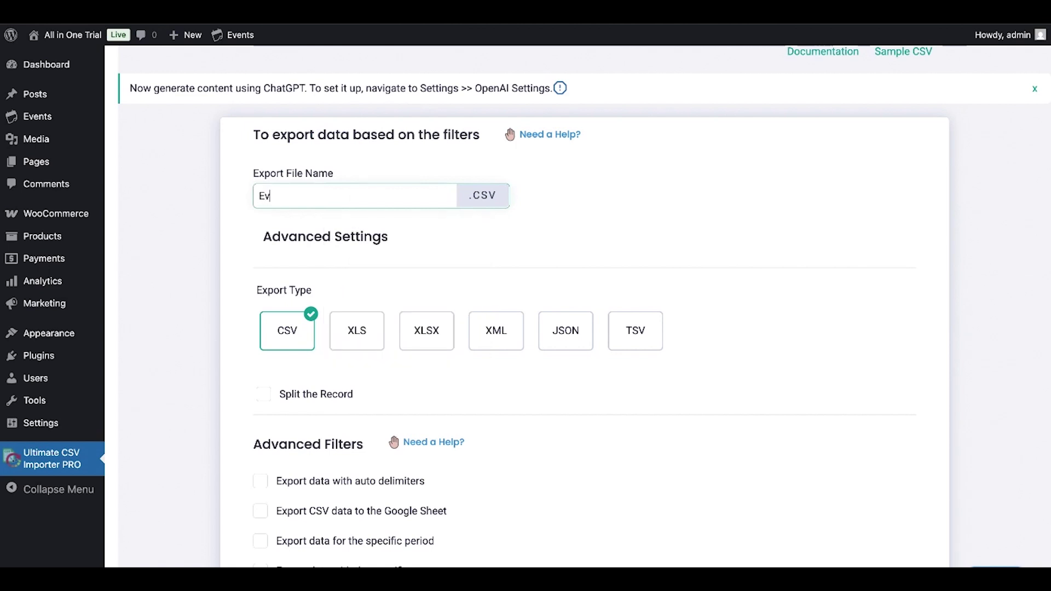
type("ents-exp(10)")
left_click(313, 196)
key("BackSpace")
type("(1")
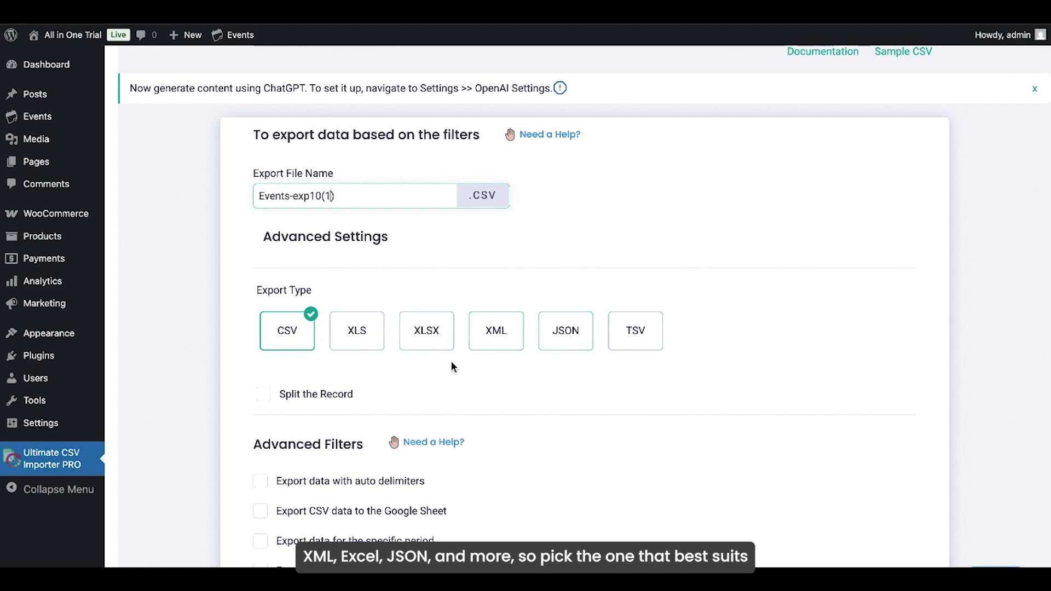
Try the advanced filter for exporting data of a specific period, opening its start and end date fields, and turn it off again
scroll(431, 369, "down", 2)
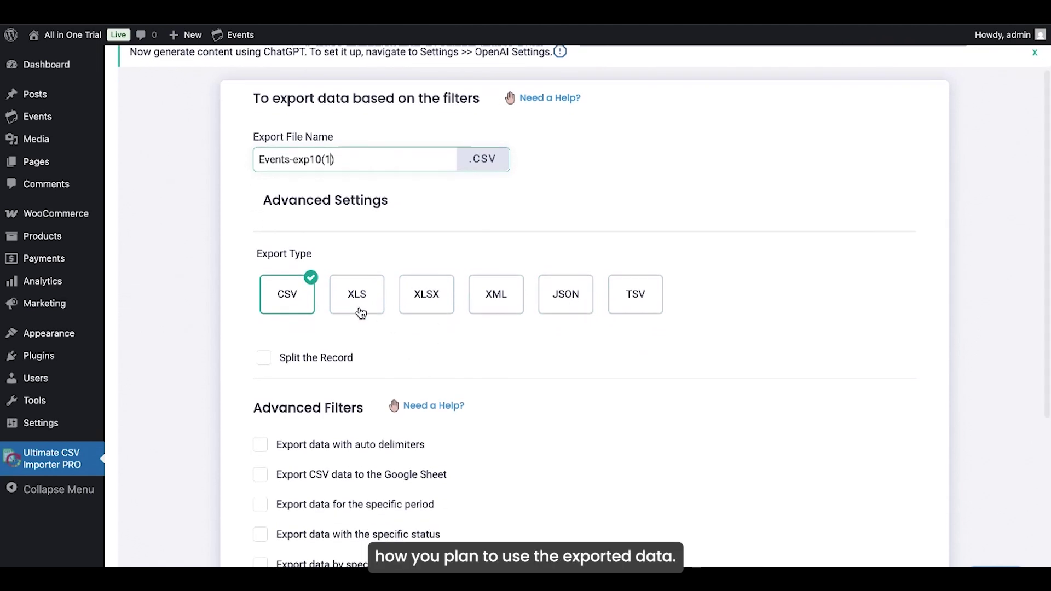
scroll(450, 344, "down", 1)
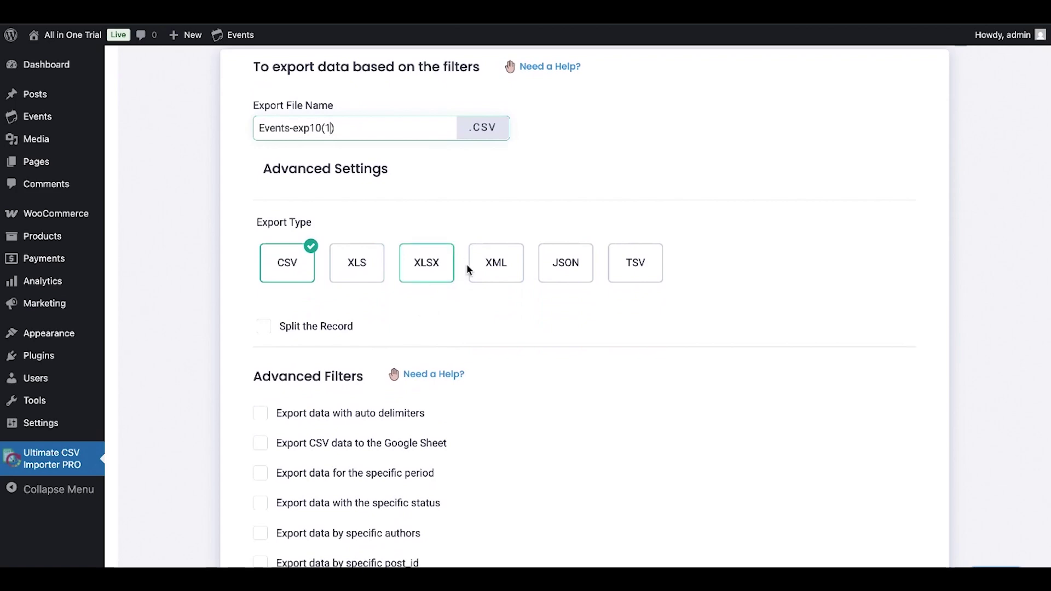
scroll(462, 281, "down", 3)
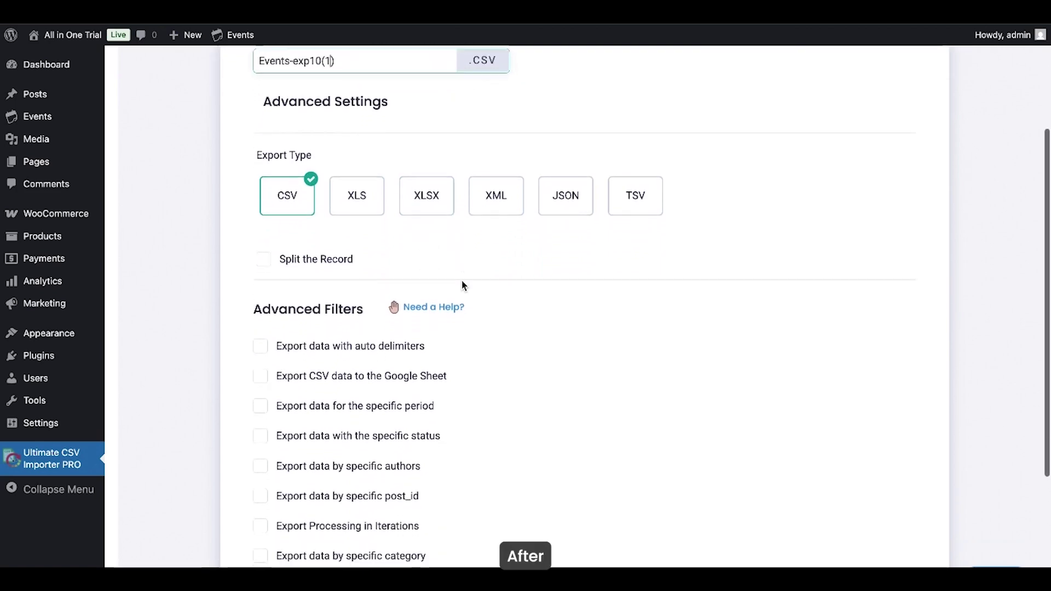
scroll(462, 281, "down", 1)
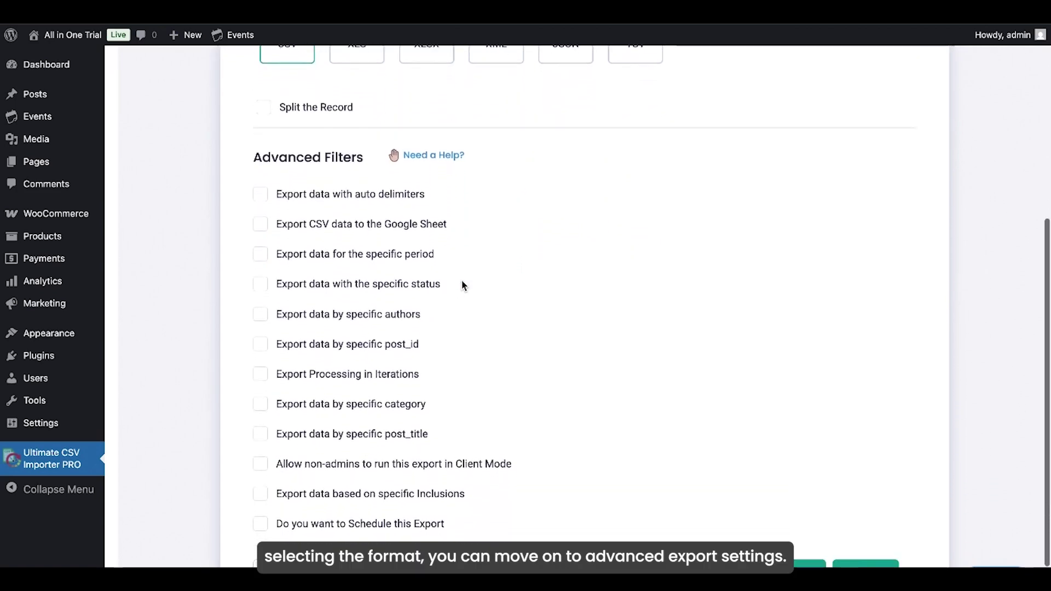
scroll(471, 320, "down", 2)
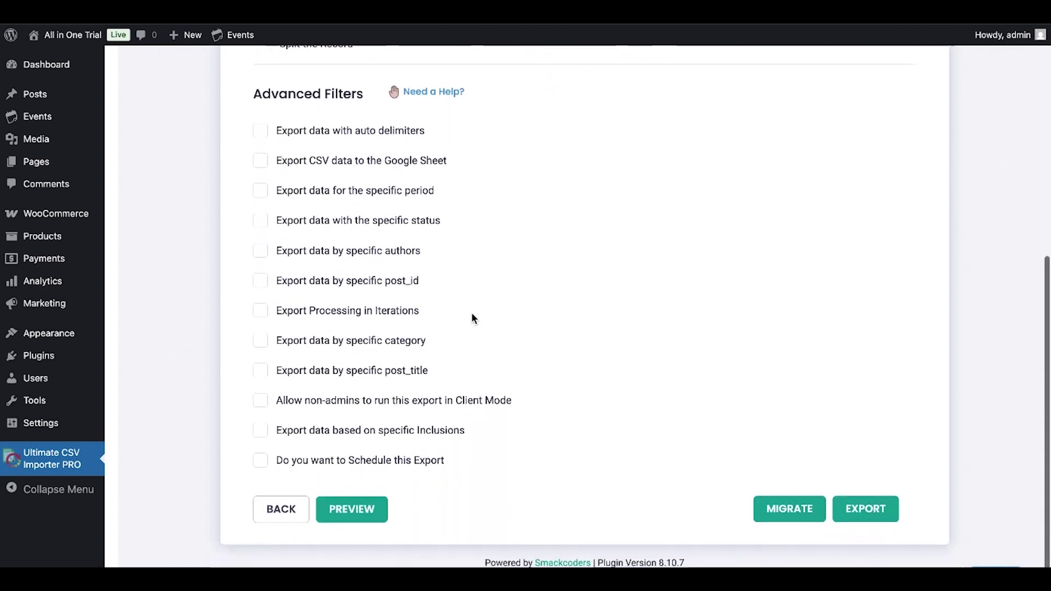
scroll(473, 317, "down", 1)
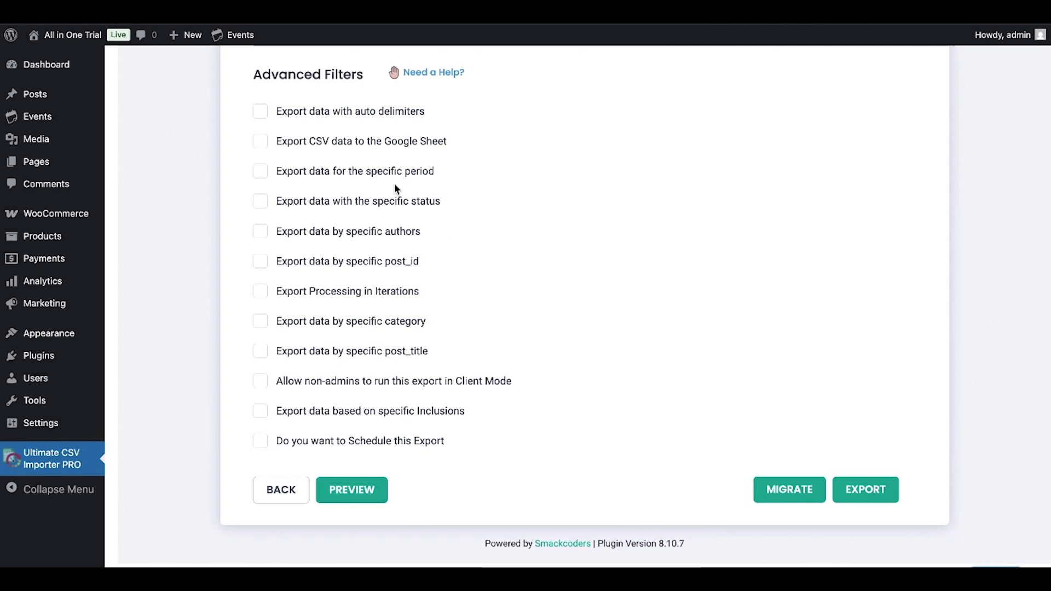
left_click(368, 175)
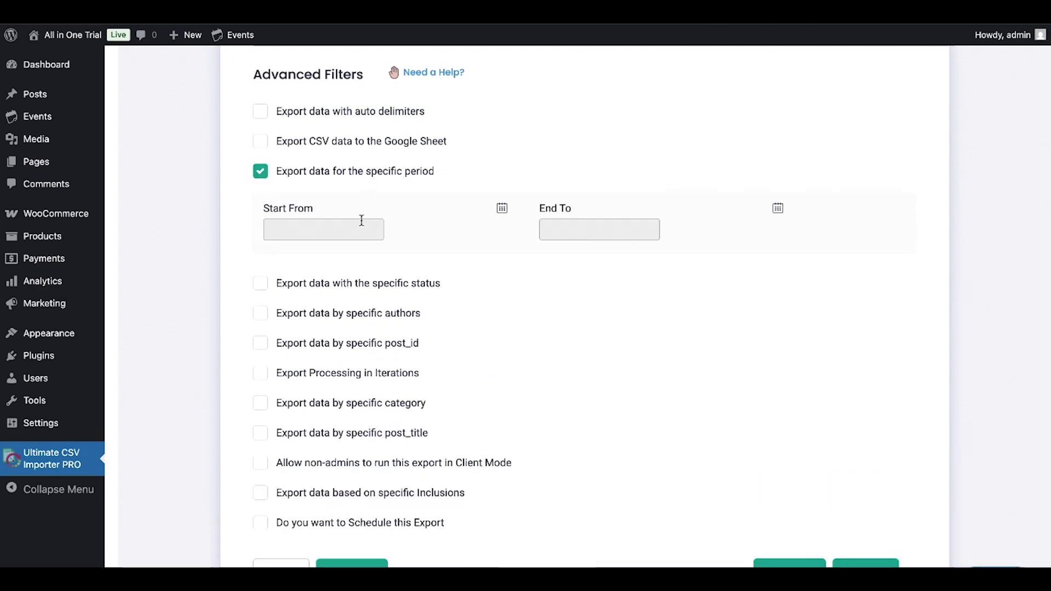
left_click(352, 231)
left_click(566, 229)
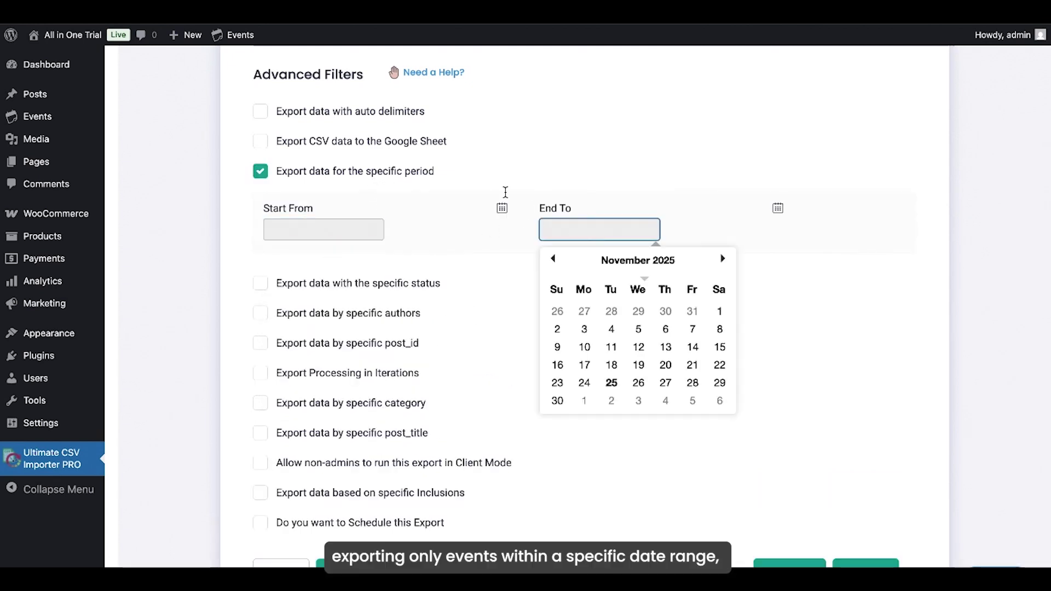
left_click(260, 171)
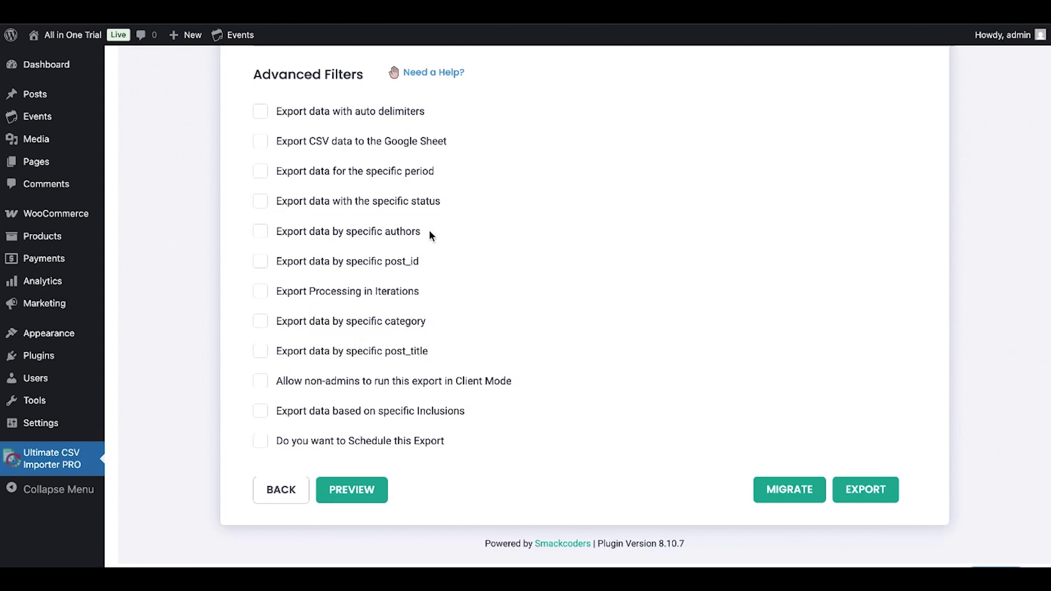
Enable the advanced filter for specific authors and view the available authors without choosing one
left_click(392, 233)
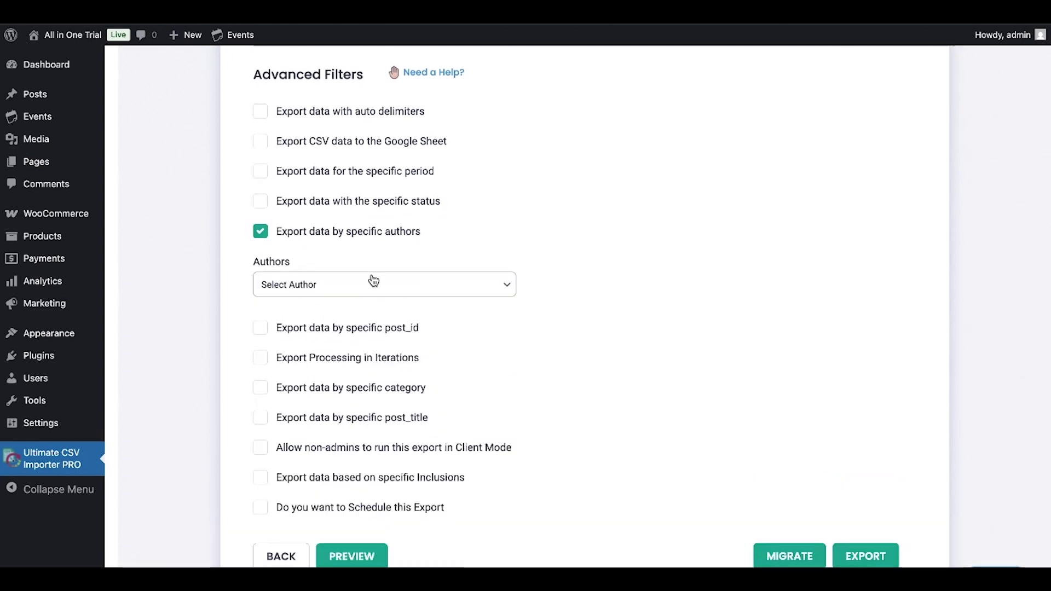
left_click(376, 284)
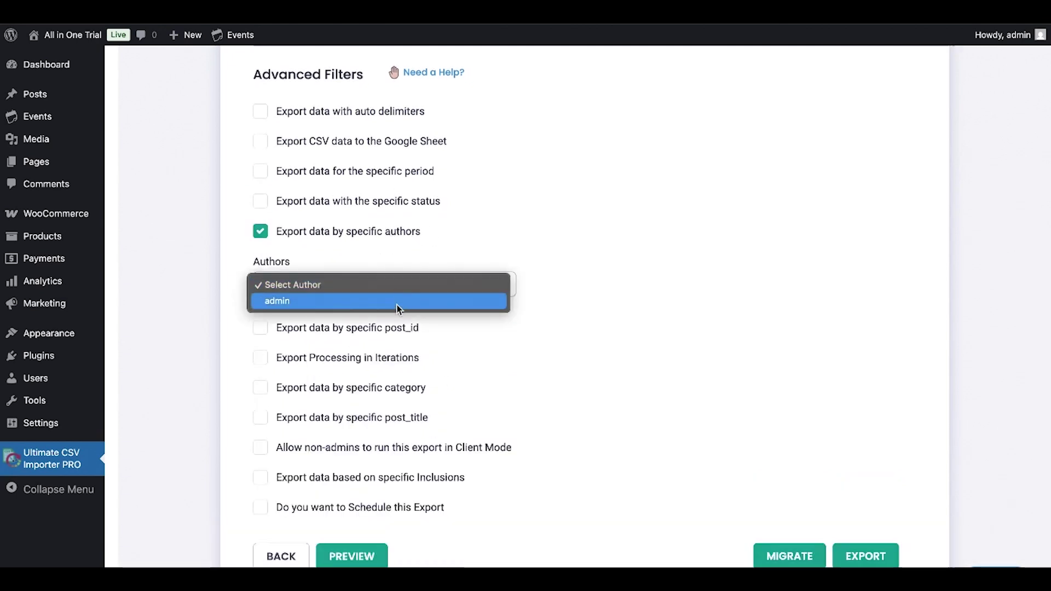
left_click(260, 231)
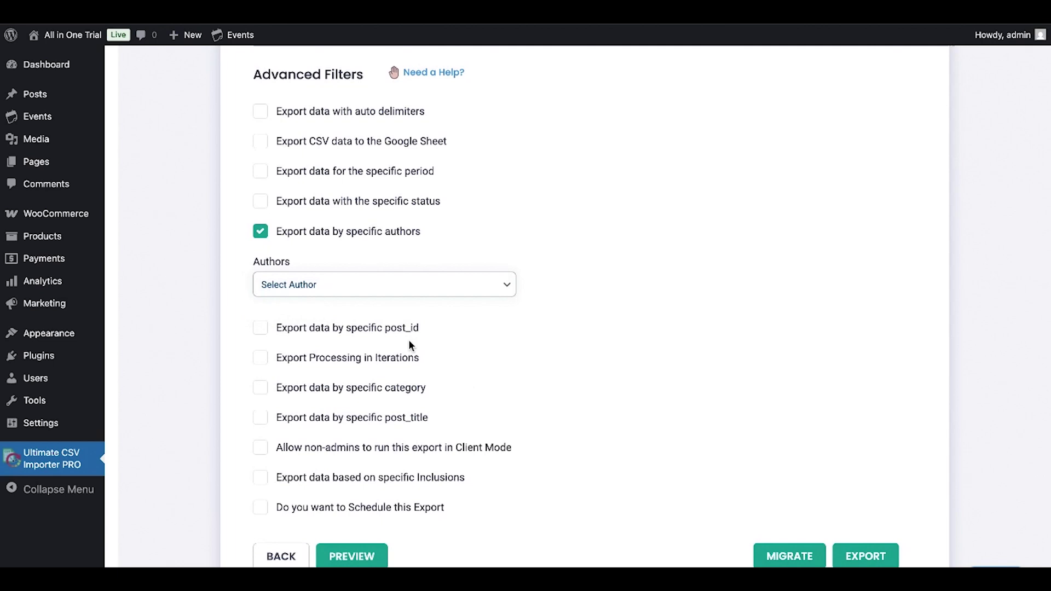
Try the advanced filter for a specific category with Business selected, and turn it off again
scroll(410, 341, "down", 1)
scroll(409, 344, "down", 1)
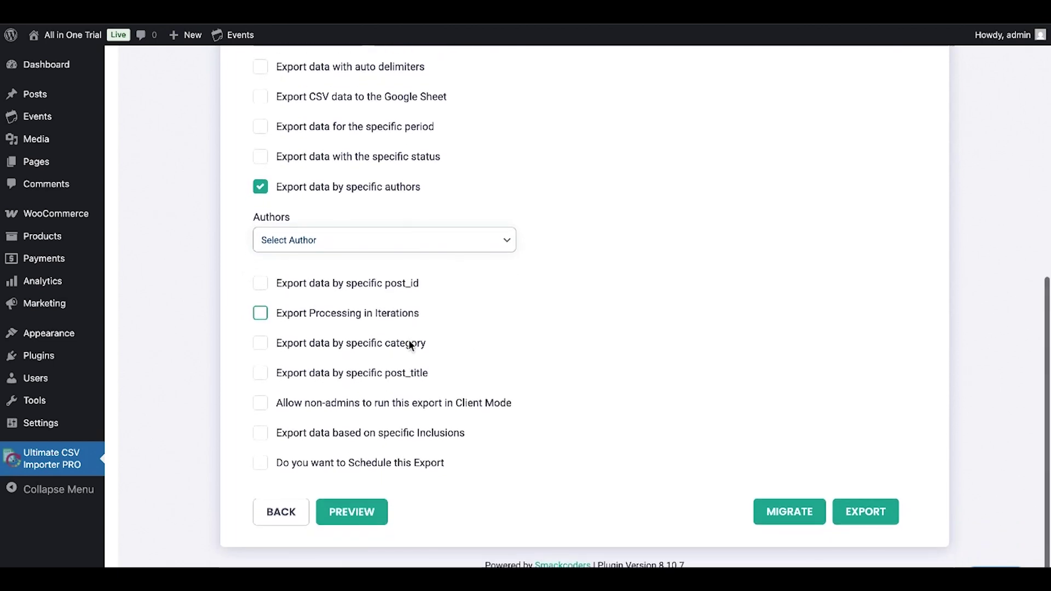
left_click(374, 336)
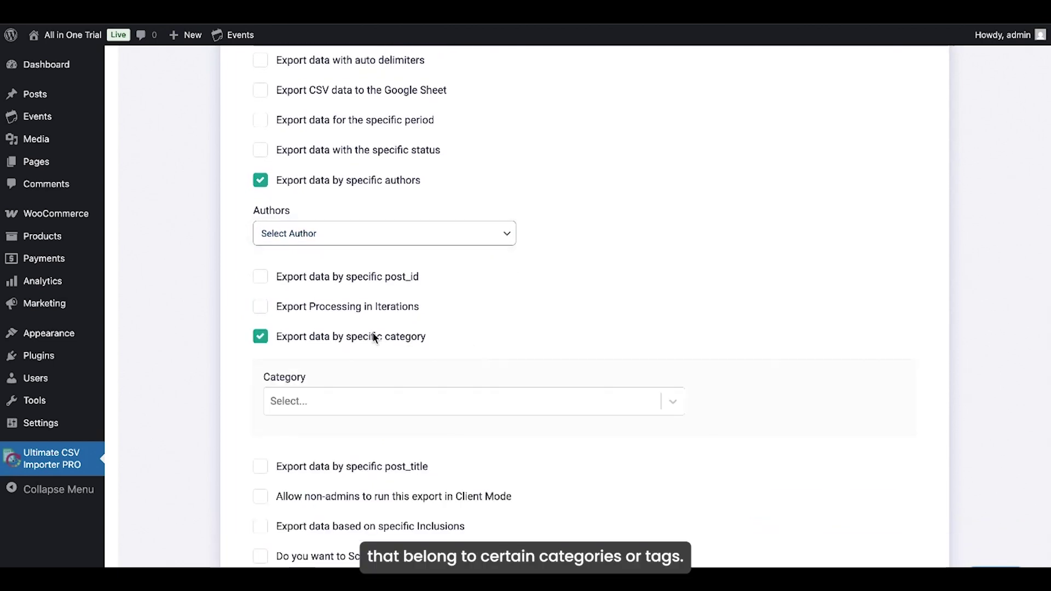
left_click(386, 404)
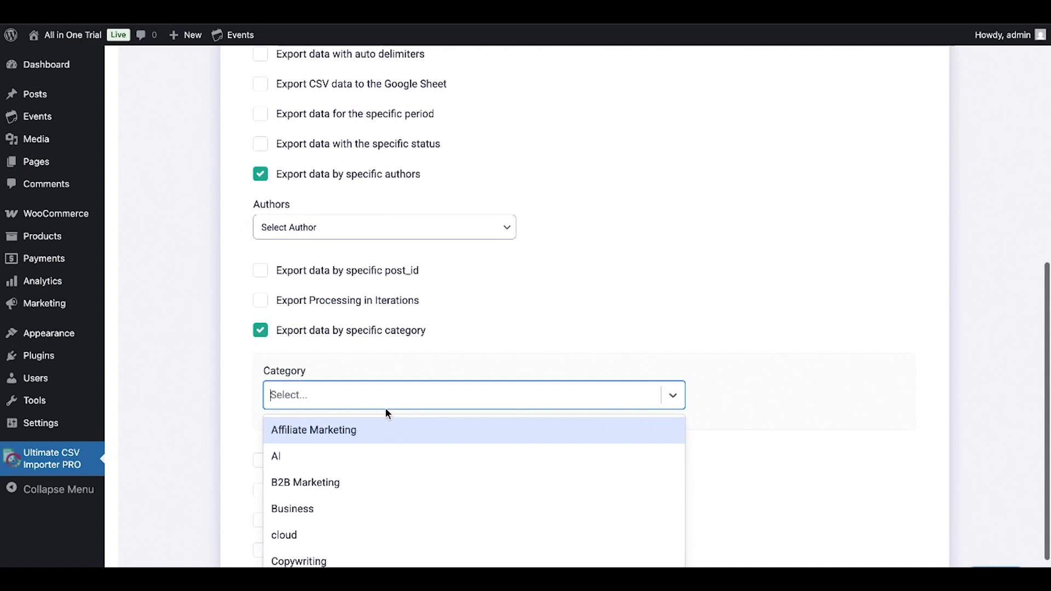
left_click(370, 511)
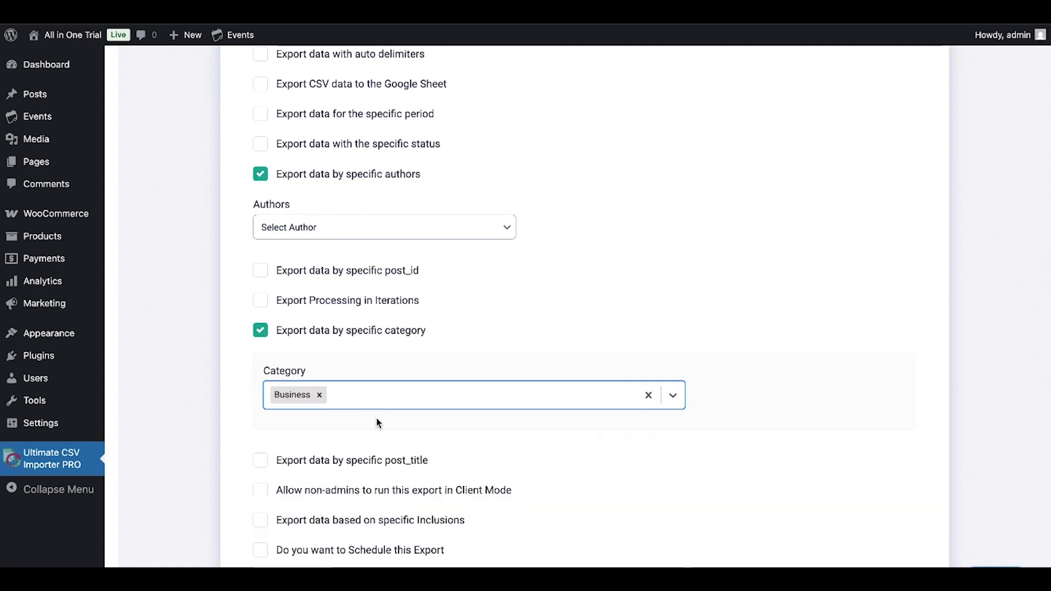
left_click(260, 331)
Enable the post_id and post_title filters, selecting the titles AI & Robotics TechFair and Creators & Film Expo
scroll(568, 310, "down", 1)
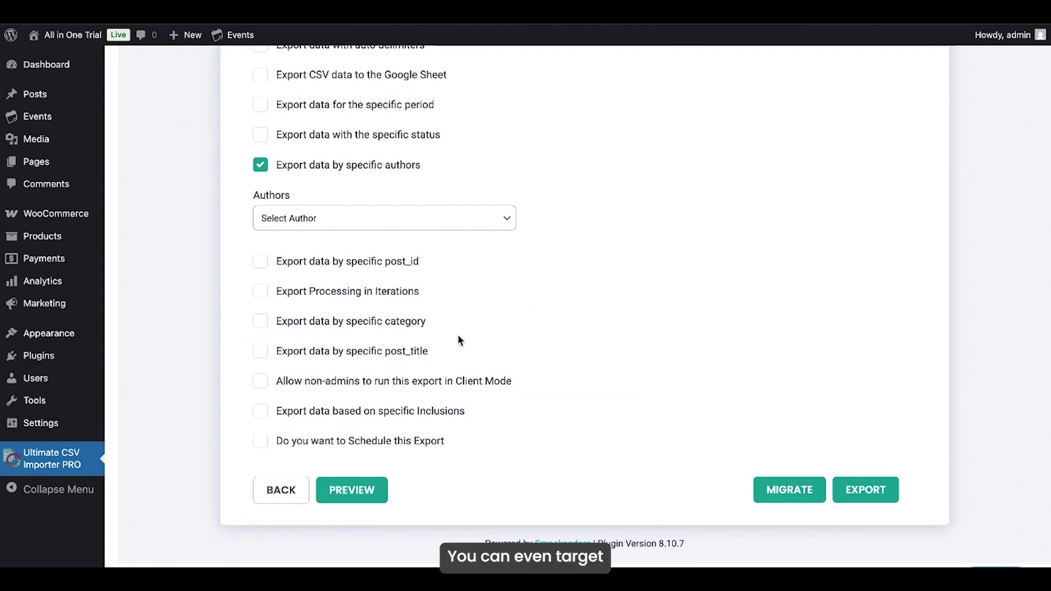
left_click(395, 261)
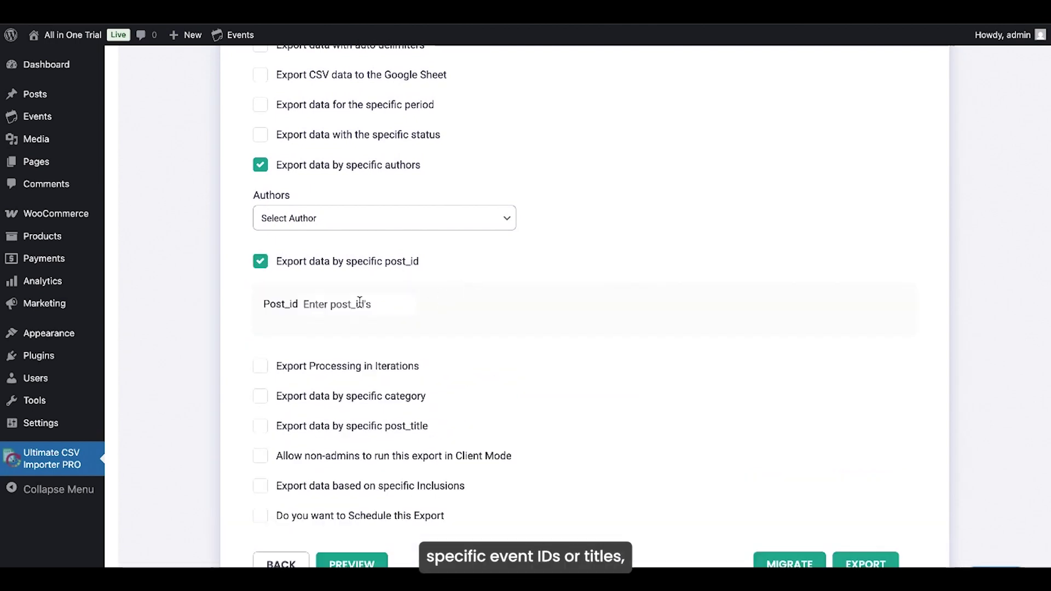
left_click(383, 426)
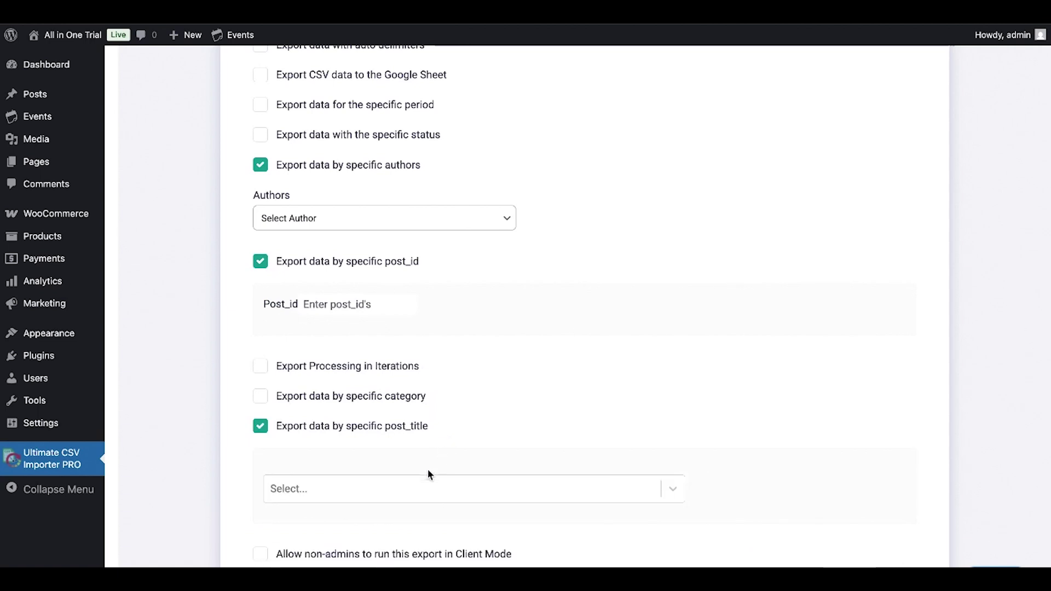
left_click(416, 497)
scroll(416, 492, "down", 3)
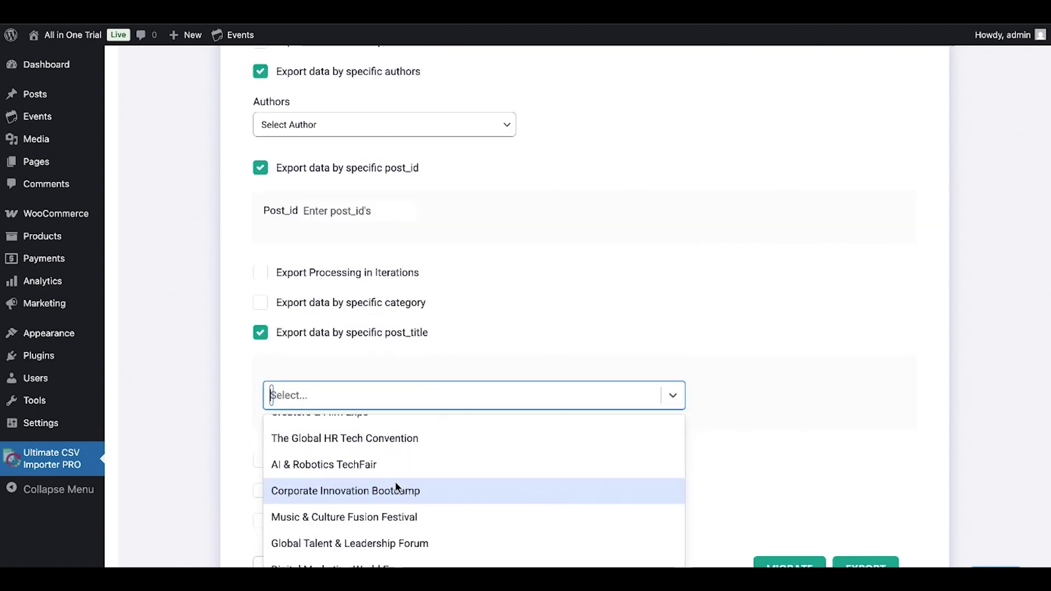
left_click(387, 469)
left_click(418, 395)
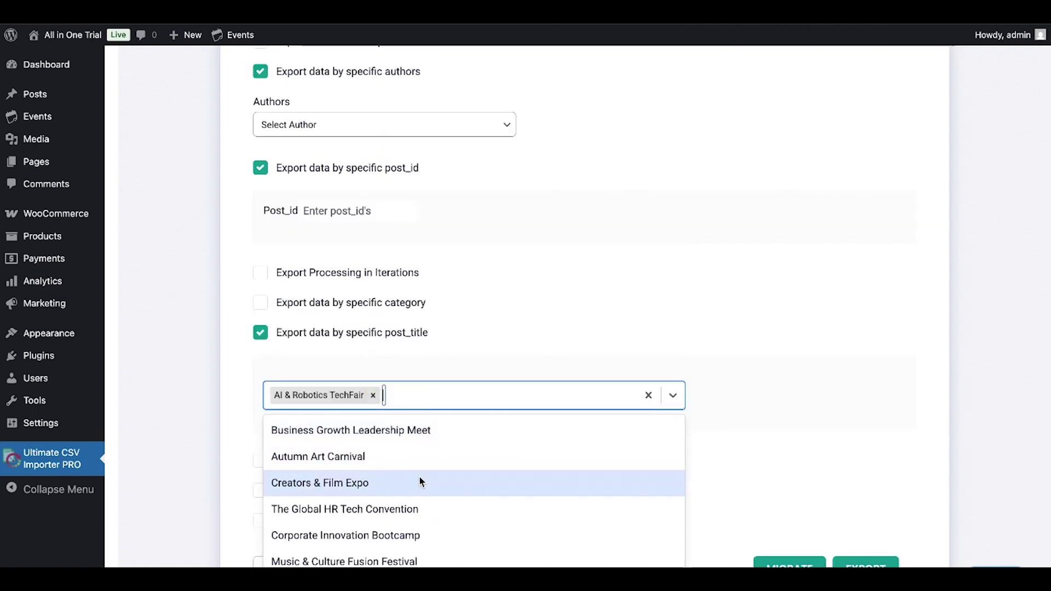
left_click(412, 489)
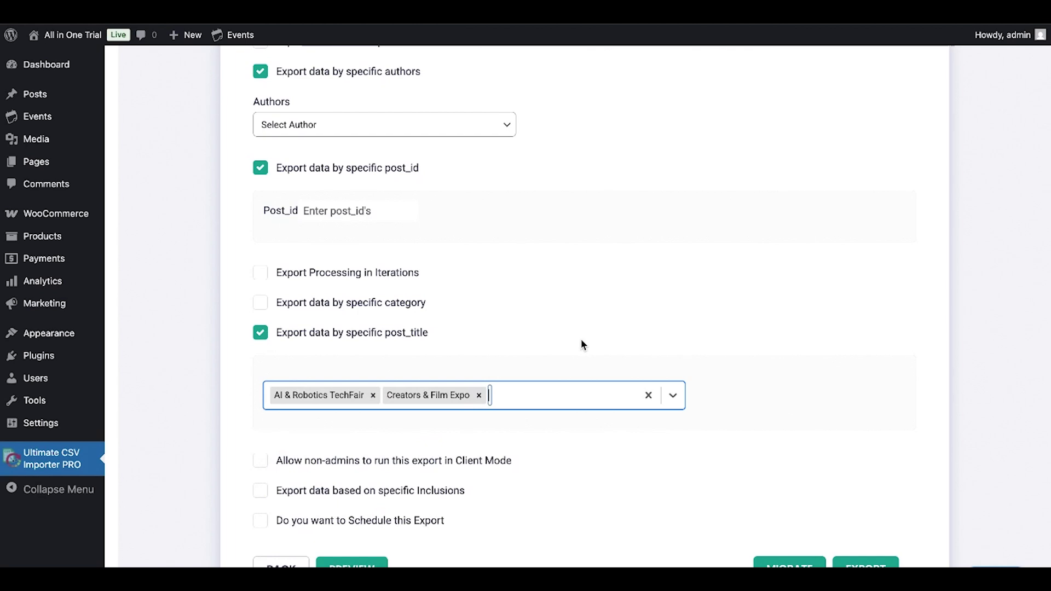
scroll(581, 340, "down", 1)
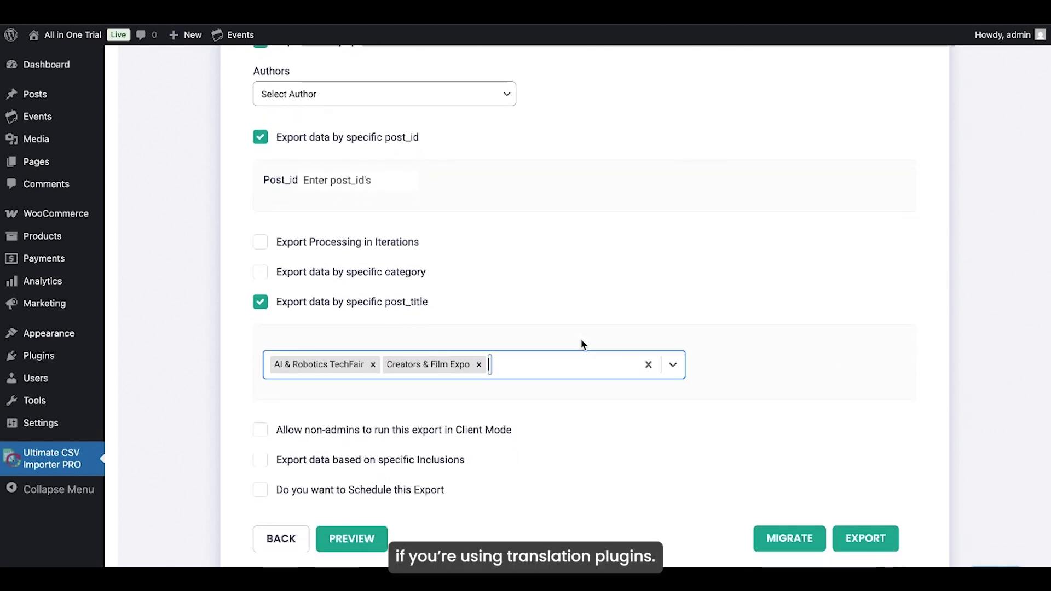
Turn off the advanced export filters for specific post_title, specific authors and specific post_id
left_click(261, 302)
scroll(702, 251, "up", 4)
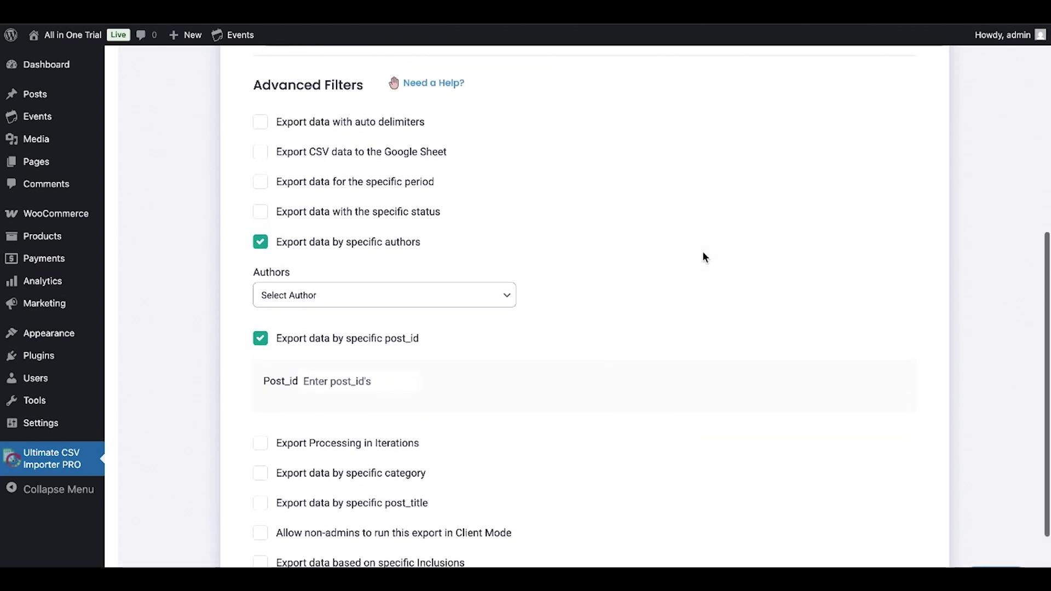
left_click(258, 246)
left_click(260, 272)
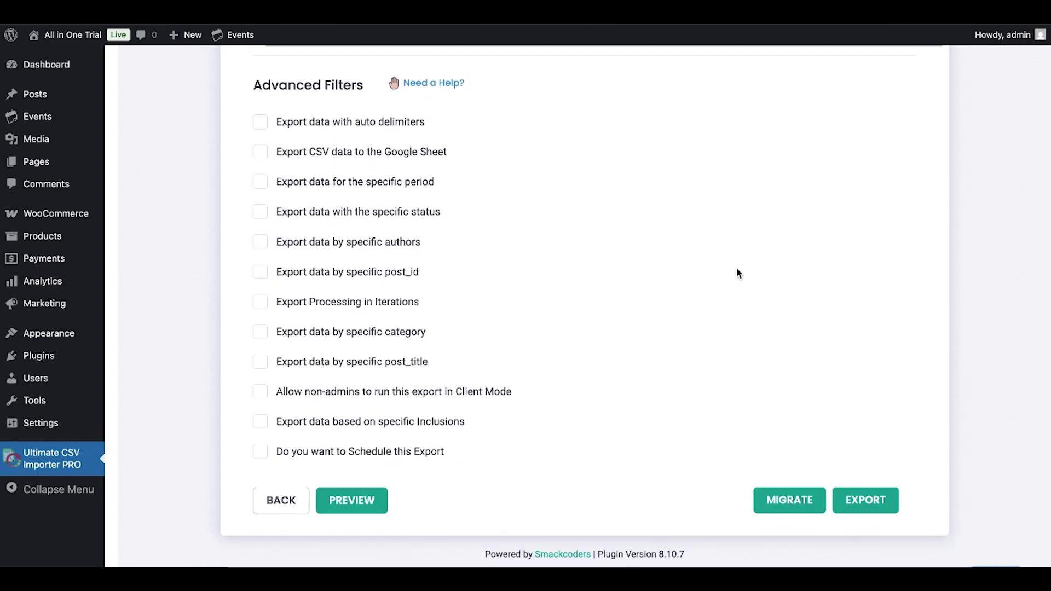
Try the auto delimiters filter, view the available delimiter choices, and turn it off again
scroll(737, 271, "down", 1)
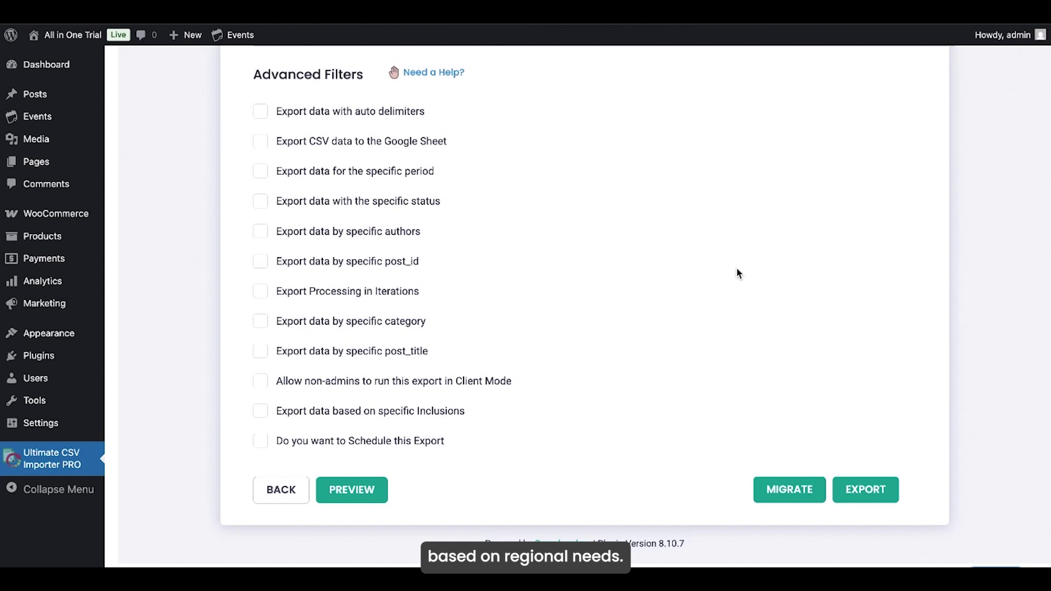
left_click(322, 115)
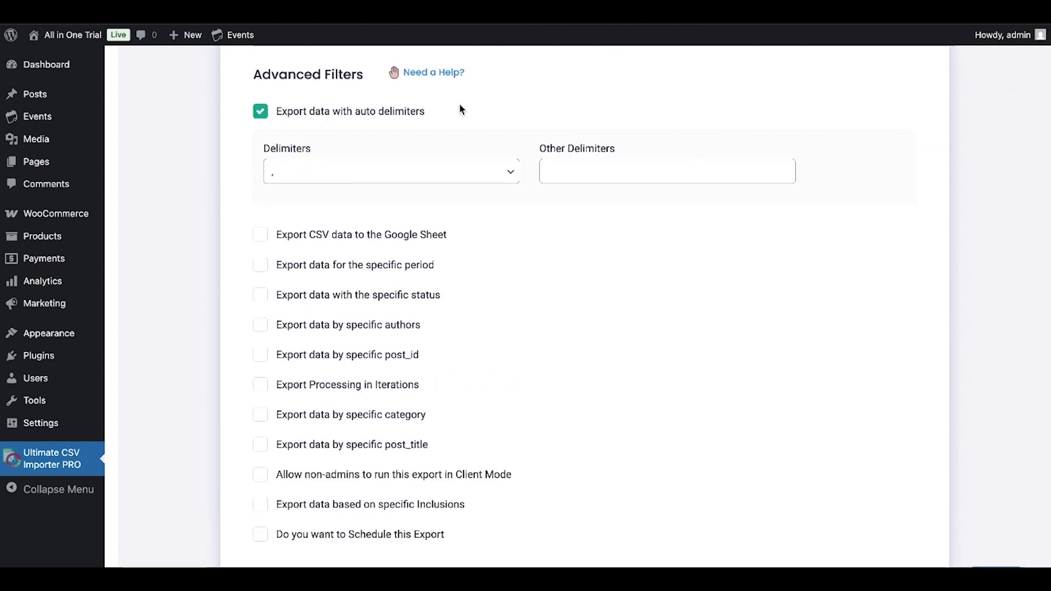
left_click(571, 172)
left_click(481, 172)
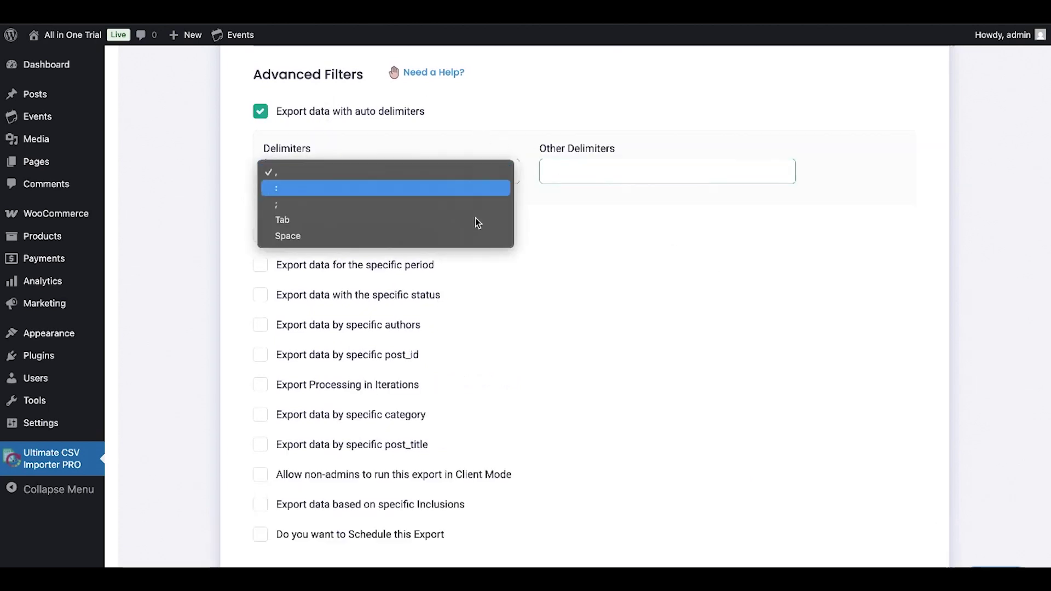
left_click(259, 109)
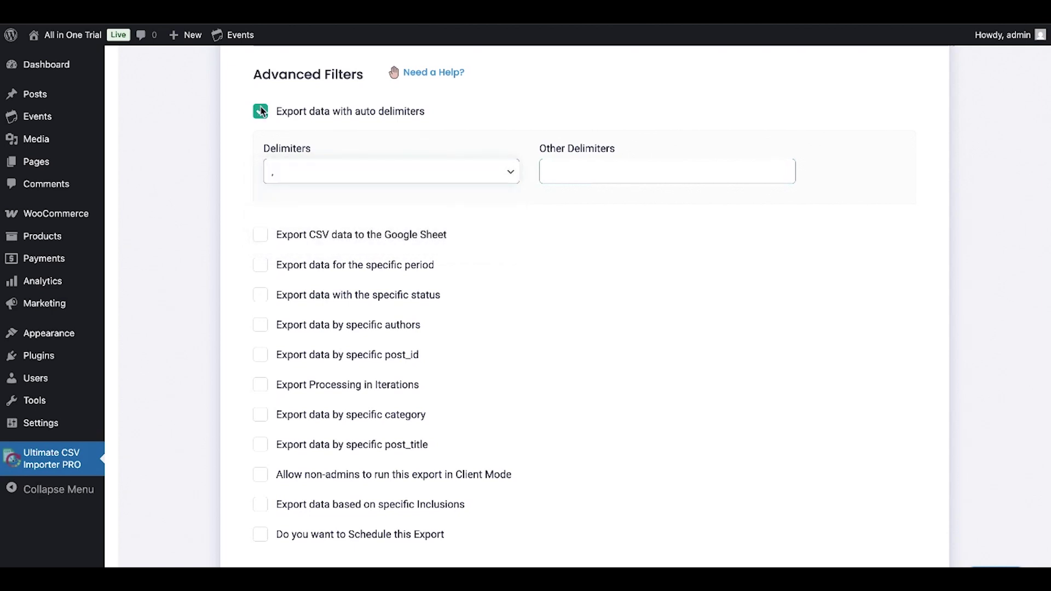
left_click(257, 111)
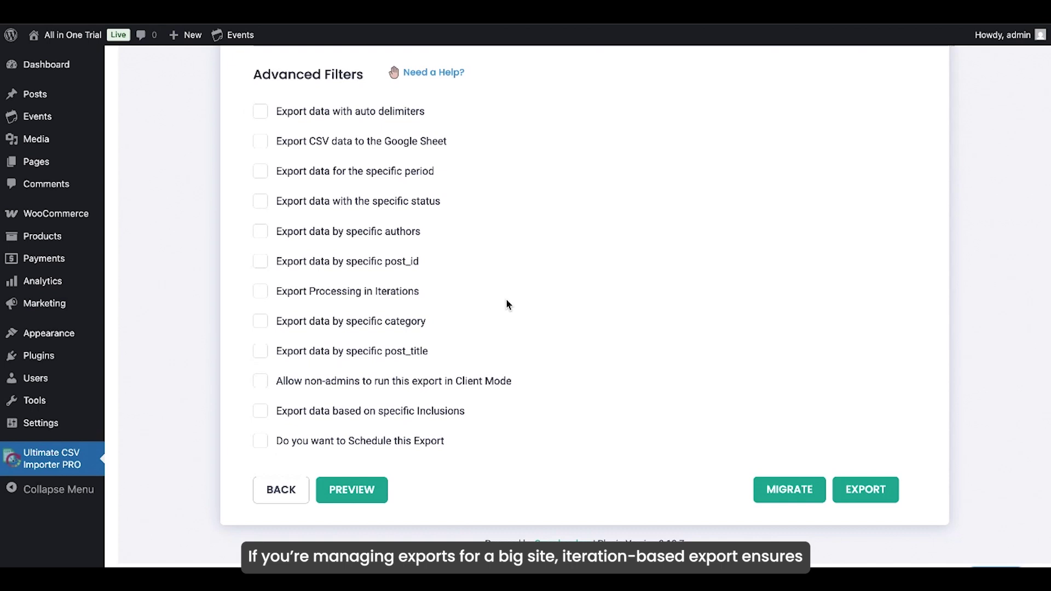
Try processing the export in iterations, raising the iteration limit past 7, and turn the option off again
left_click(398, 296)
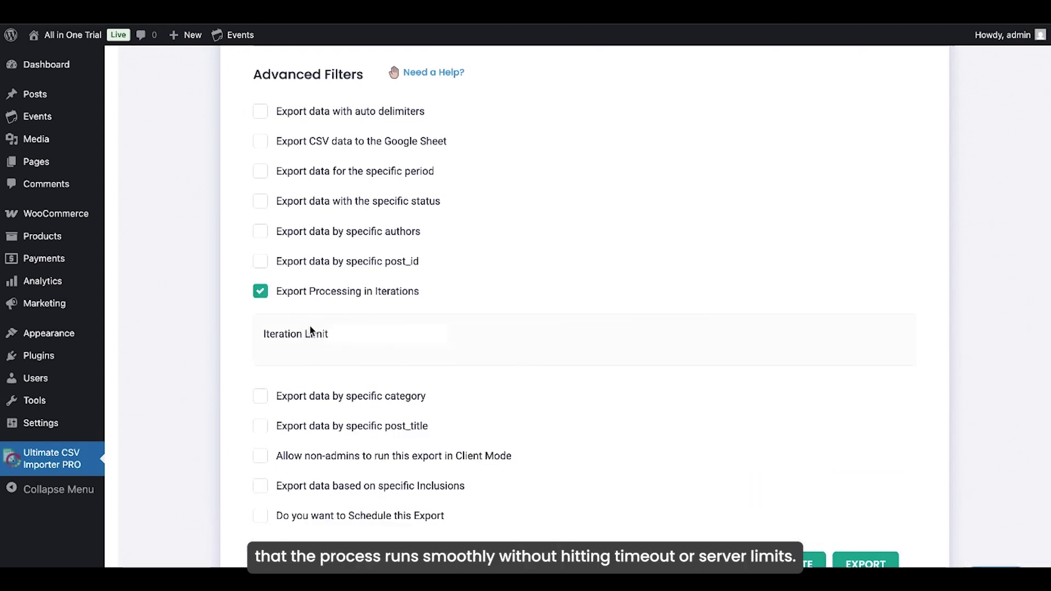
left_click(438, 330)
left_click(438, 330)
left_click(438, 329)
left_click(438, 330)
left_click(438, 329)
left_click(438, 330)
left_click(438, 329)
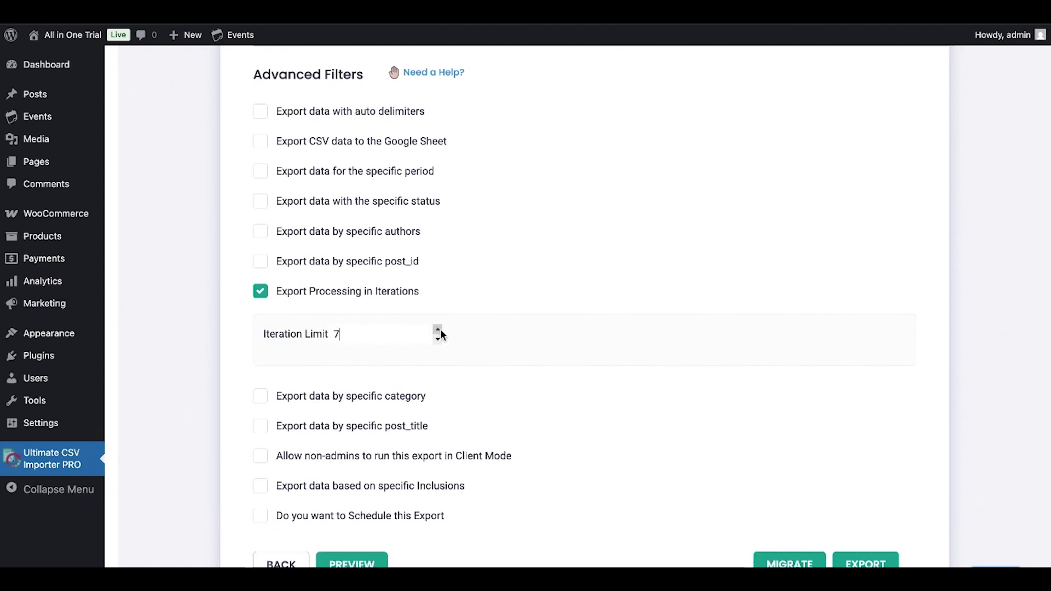
left_click(438, 329)
left_click(262, 292)
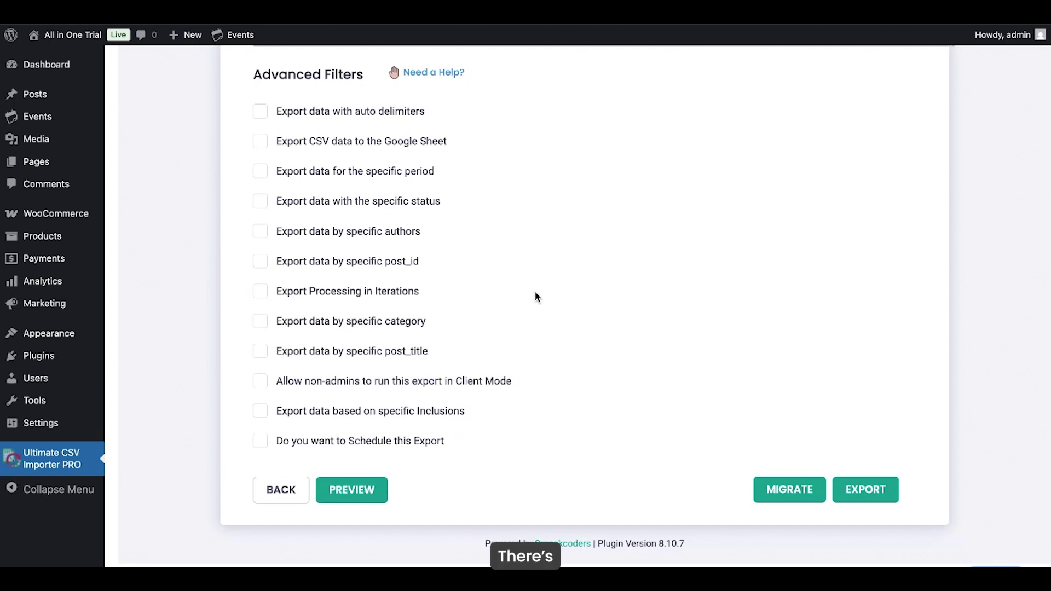
Try allowing non-admins to run the export in Client Mode, view the selectable roles, and turn the option off again
left_click(359, 383)
scroll(544, 404, "down", 2)
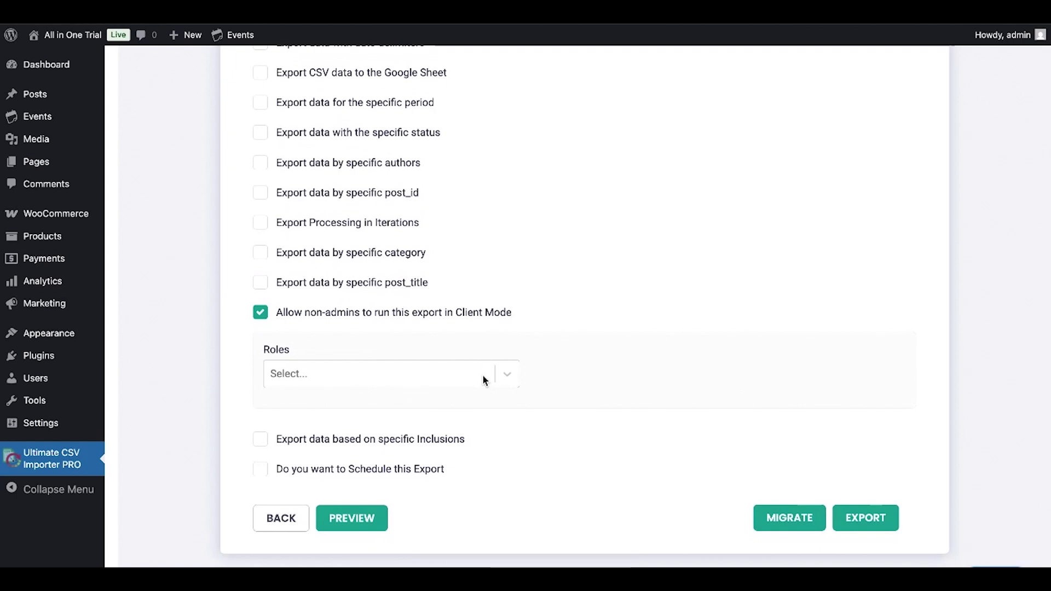
left_click(484, 379)
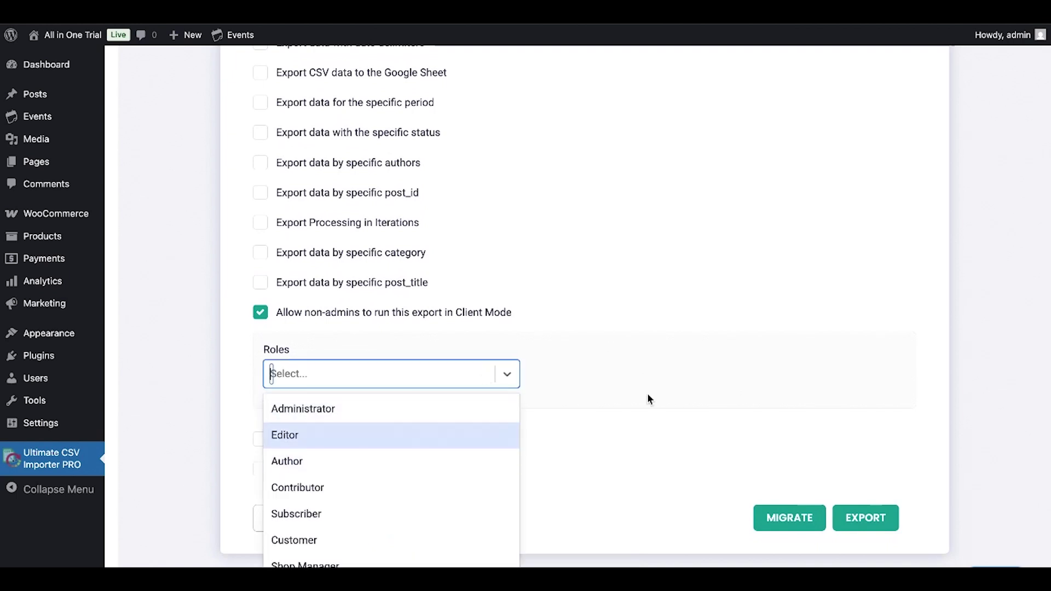
scroll(662, 403, "down", 1)
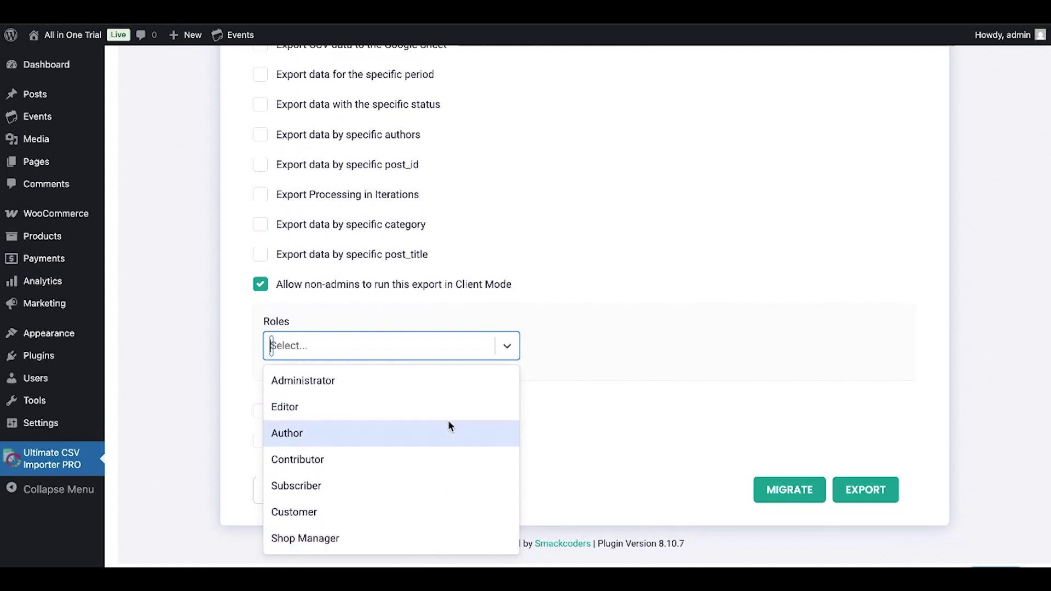
left_click(261, 285)
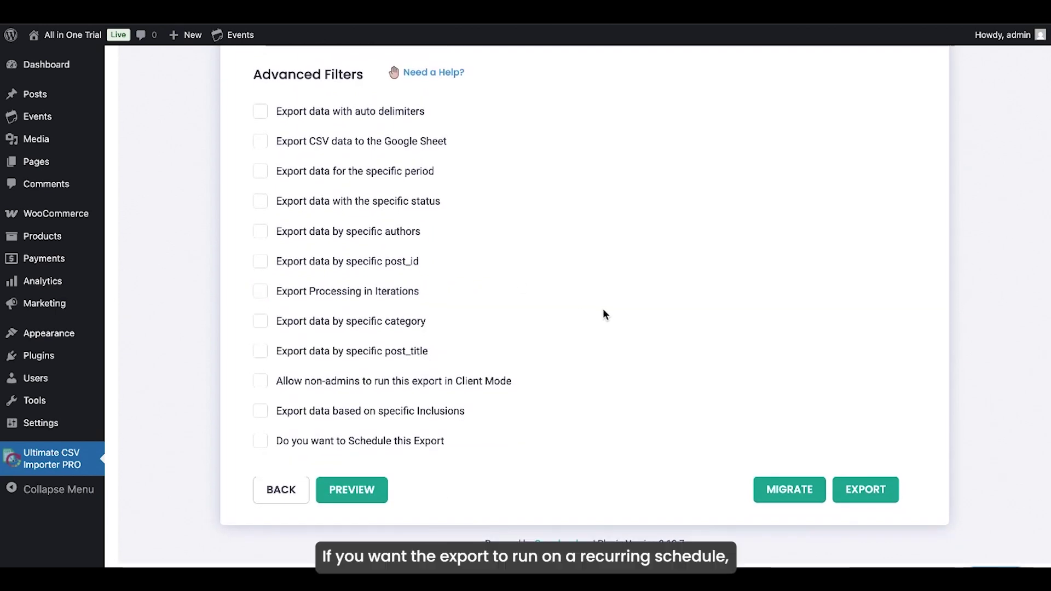
Try scheduling the export, view the frequency choices and host fields, and turn scheduling off again
left_click(354, 441)
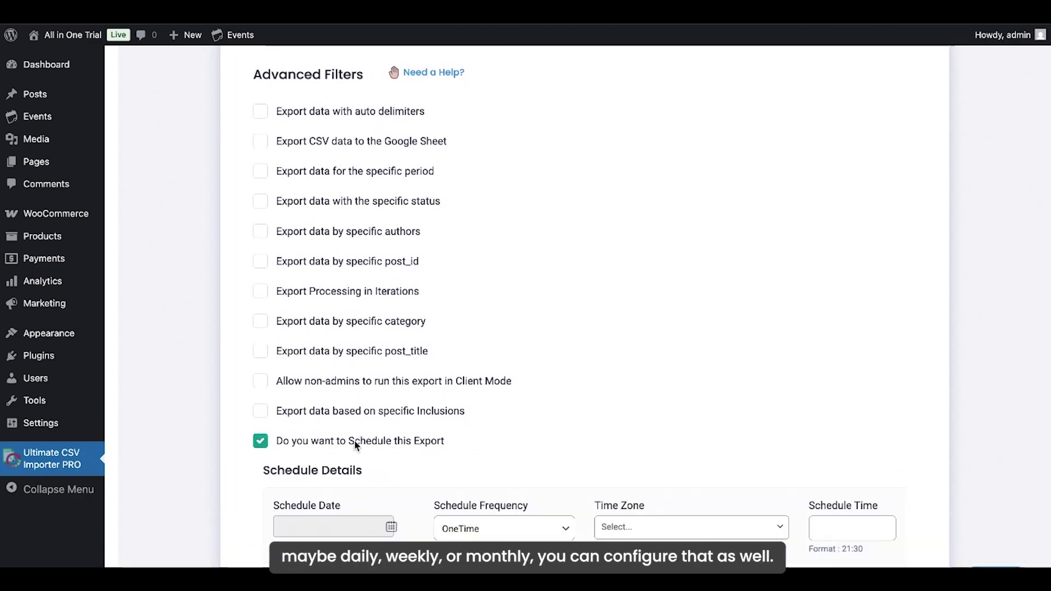
scroll(646, 390, "down", 5)
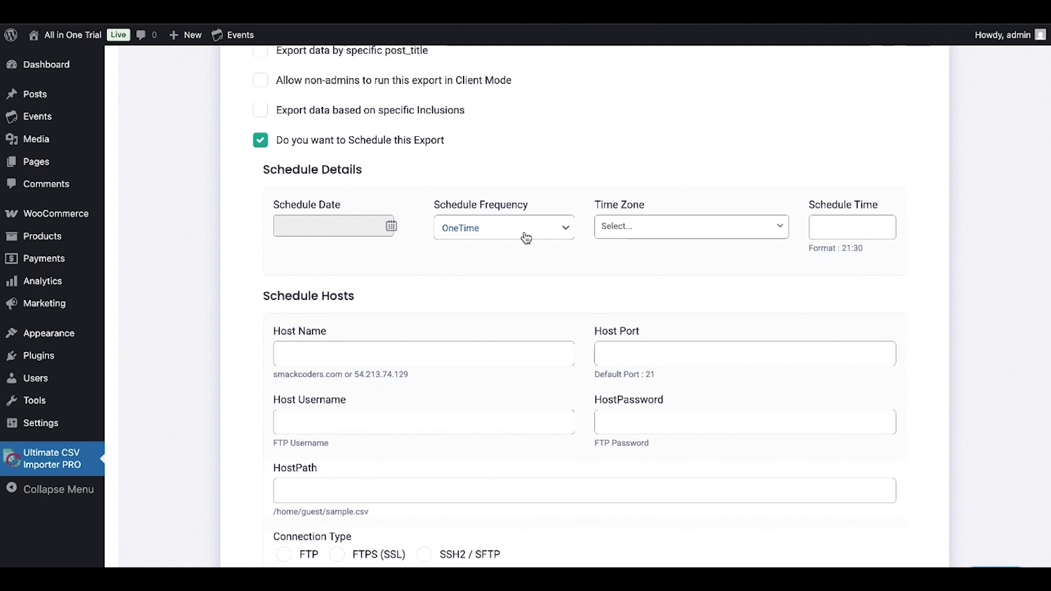
left_click(526, 237)
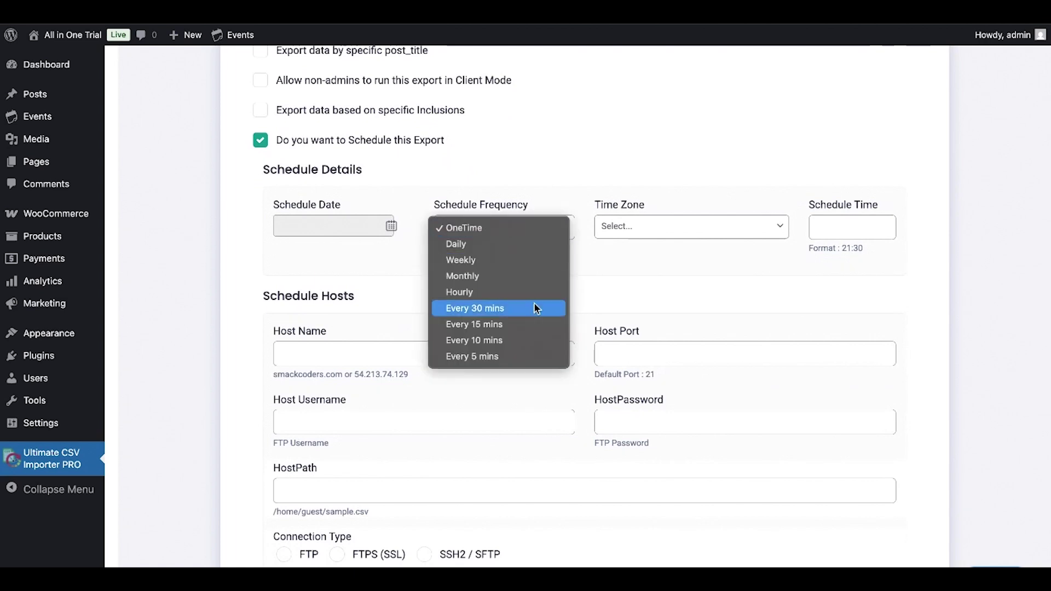
left_click(604, 287)
scroll(604, 288, "down", 3)
scroll(604, 288, "up", 3)
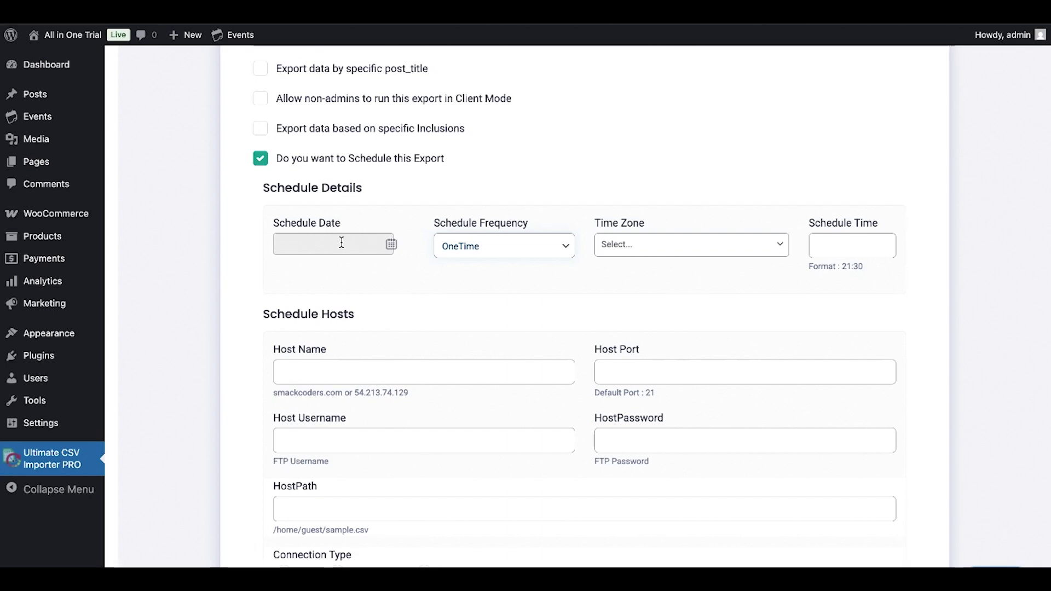
left_click(263, 164)
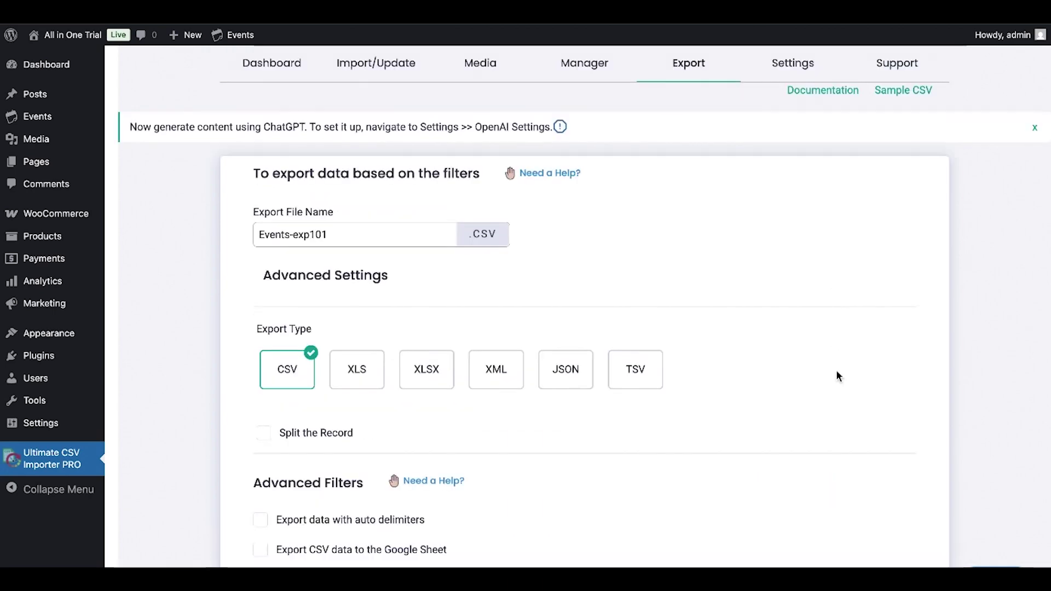
Export the events as the CSV file Events-exp101 without advanced filters and download the file
scroll(837, 372, "down", 3)
scroll(836, 373, "down", 5)
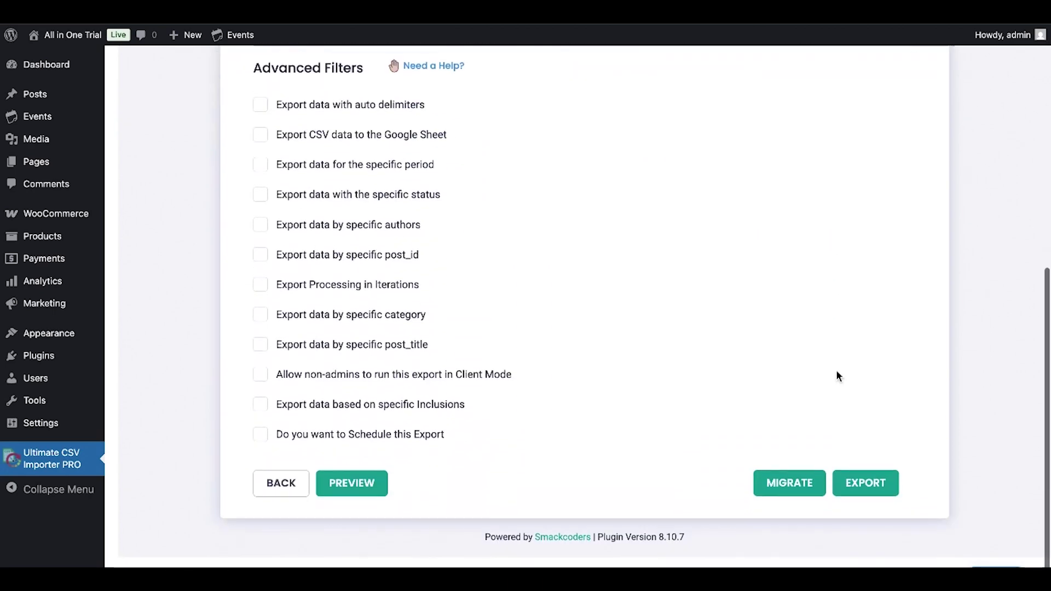
left_click(866, 490)
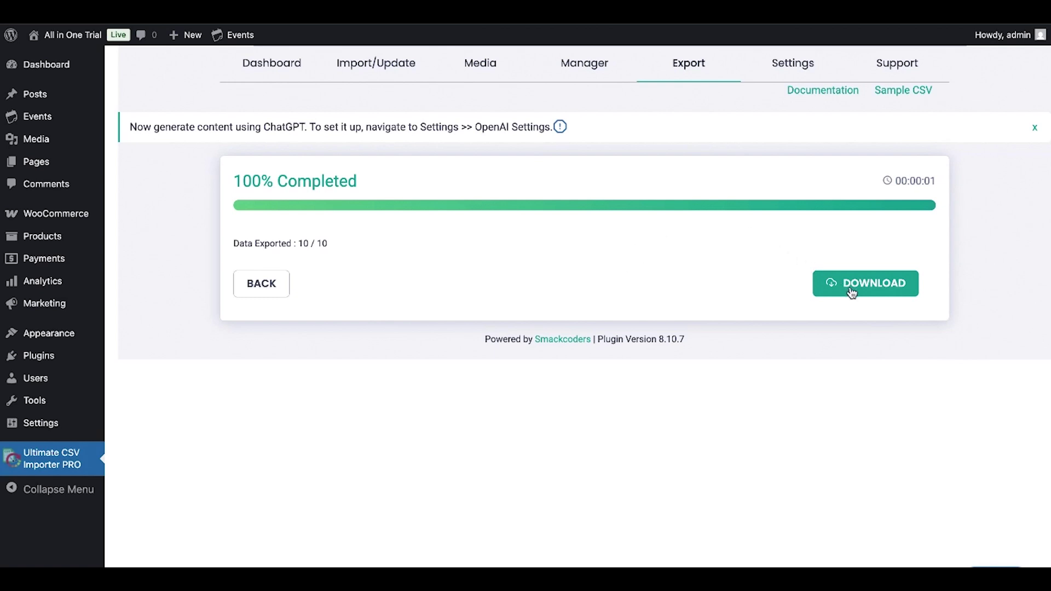
left_click(885, 291)
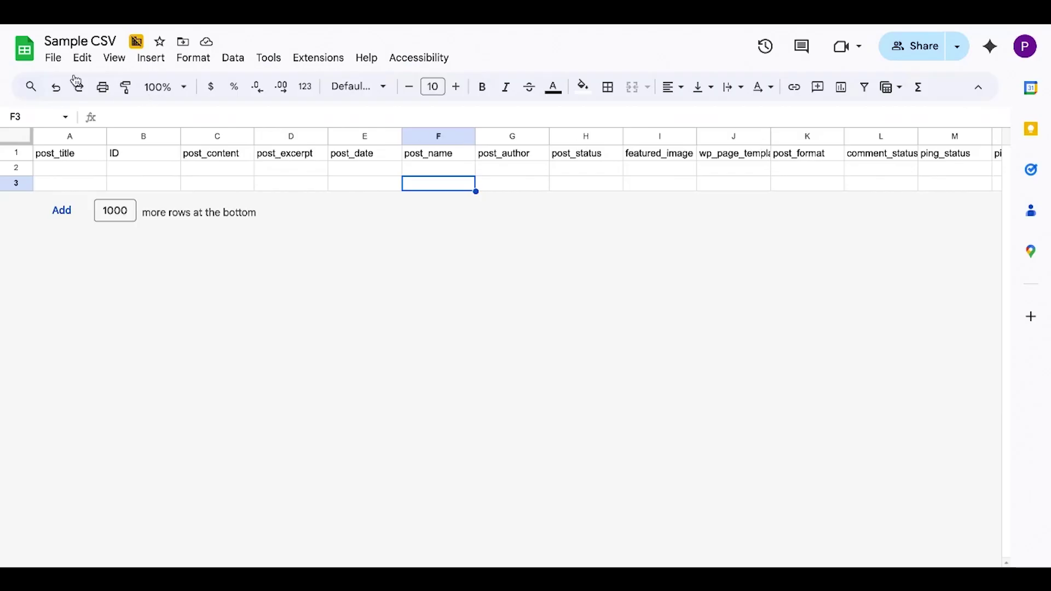
In Google Sheets, import the uploaded file Events-exp101 (1).csv into the existing Sample CSV spreadsheet rather than a new one
left_click(53, 57)
left_click(79, 129)
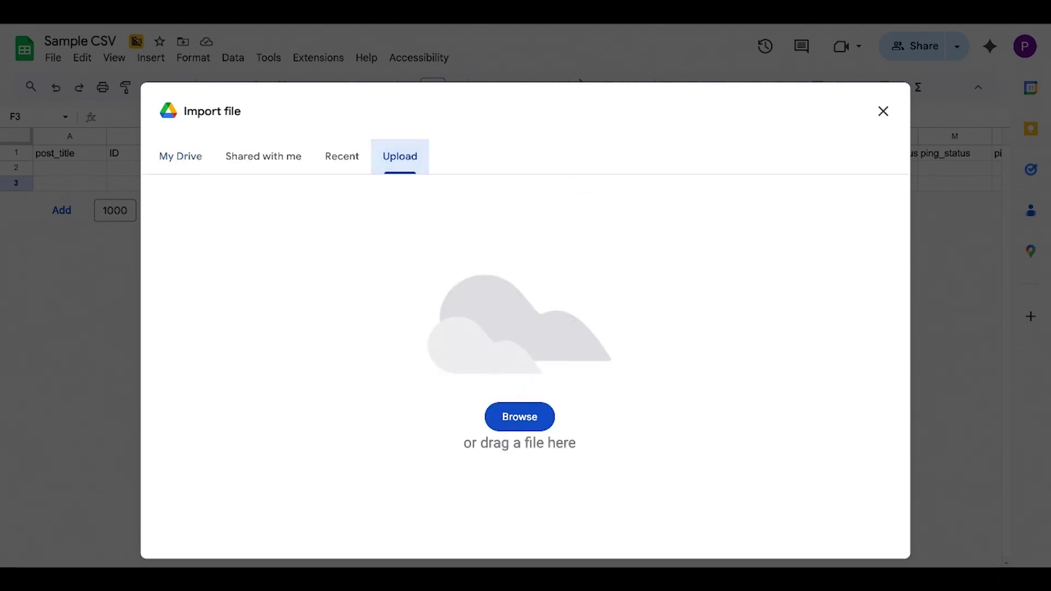
left_click(957, 33)
left_click_drag(897, 78, 542, 299)
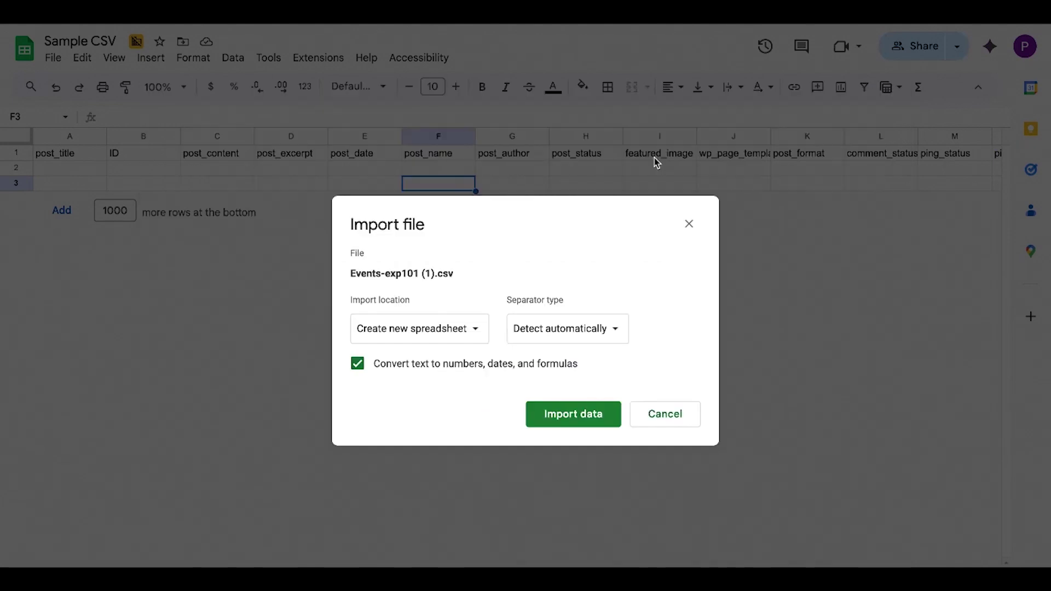
left_click(467, 336)
left_click(450, 351)
left_click(547, 414)
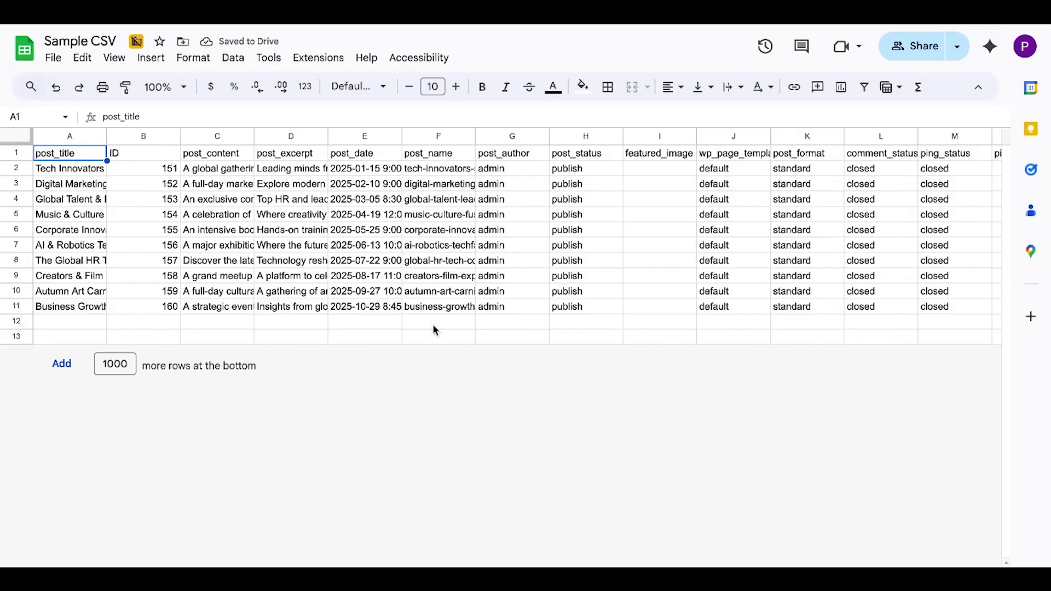
Examine the imported event columns, from post details through event dates, currency, cost, URL and timezone to the featured image fields
scroll(432, 325, "right", 1)
scroll(432, 326, "left", 1)
scroll(432, 325, "right", 1)
scroll(432, 327, "right", 8)
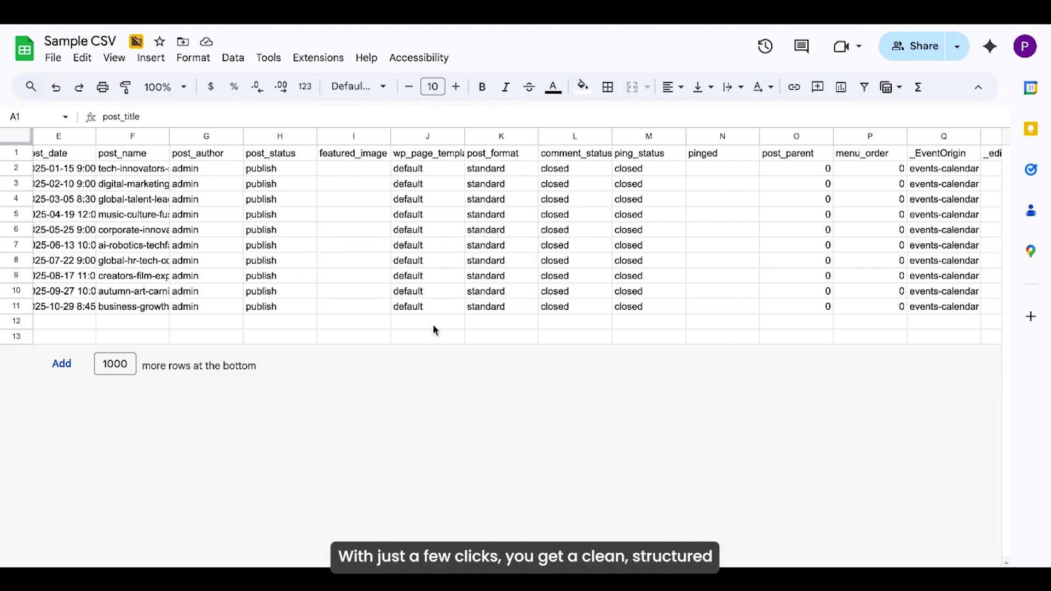
scroll(434, 326, "right", 8)
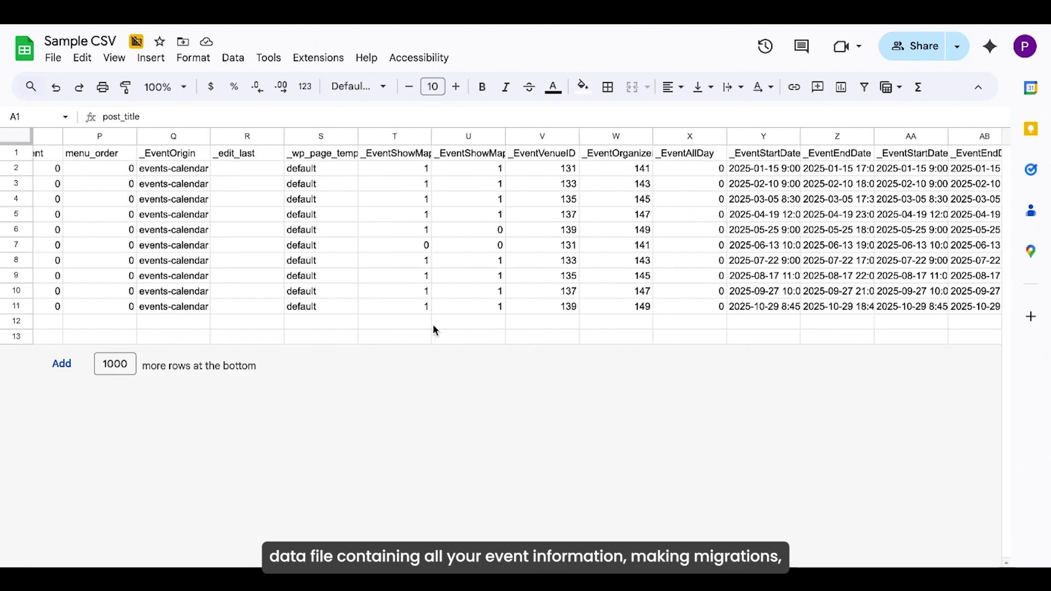
scroll(436, 330, "right", 8)
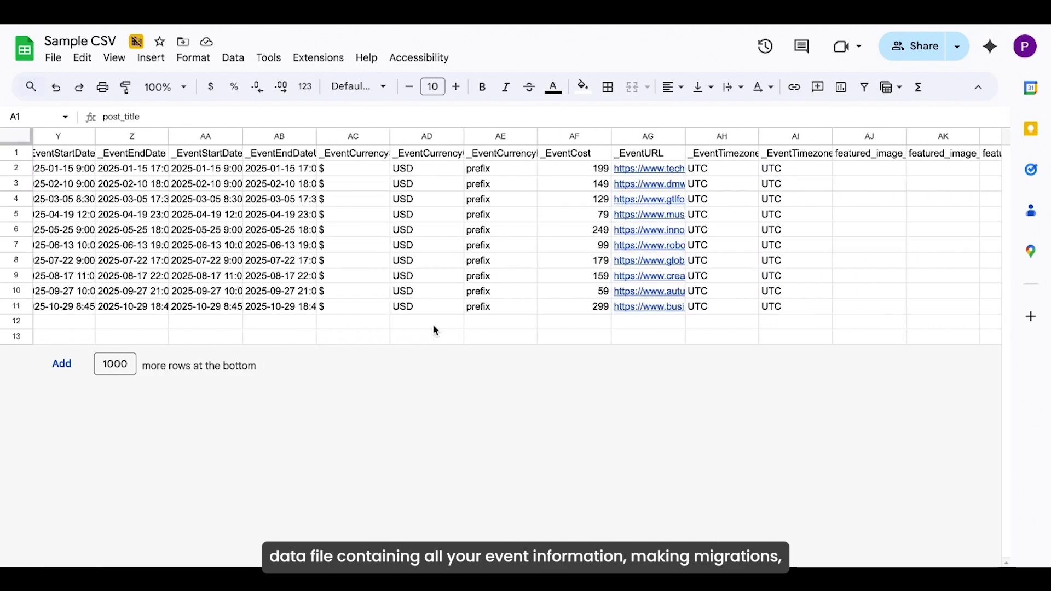
scroll(435, 330, "right", 3)
scroll(435, 330, "left", 15)
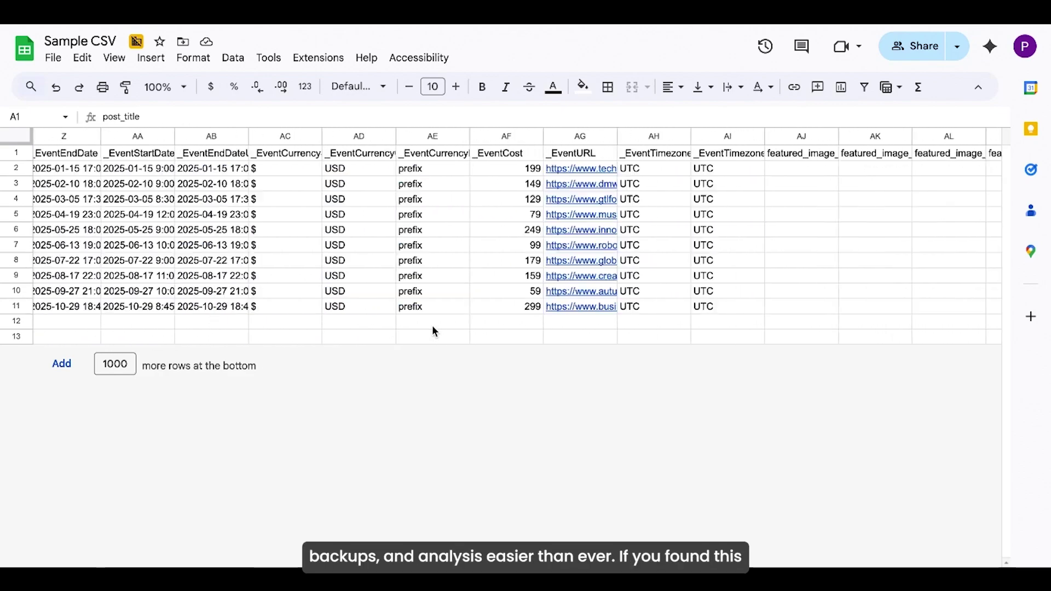